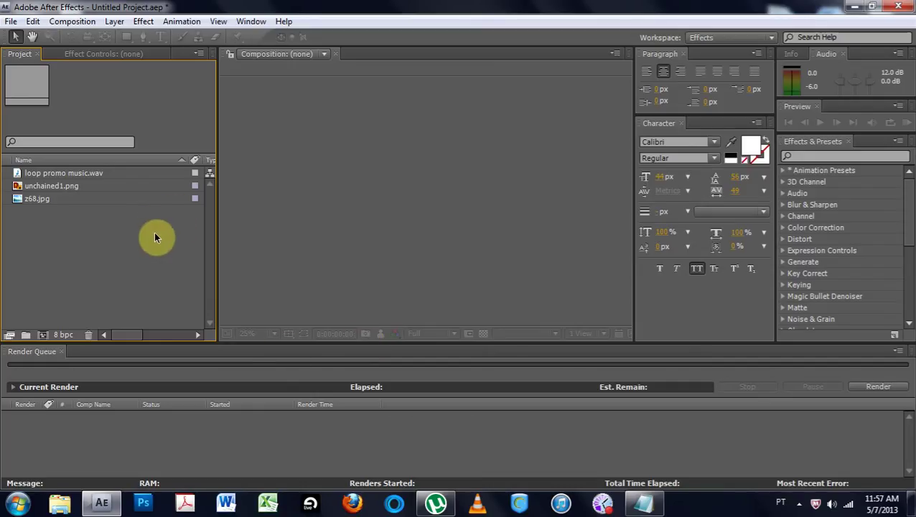
# - Preview the unchained1.png album art and the z68.jpg forest image in the Footage viewer
pyautogui.click(20, 205)
pyautogui.click(20, 187)
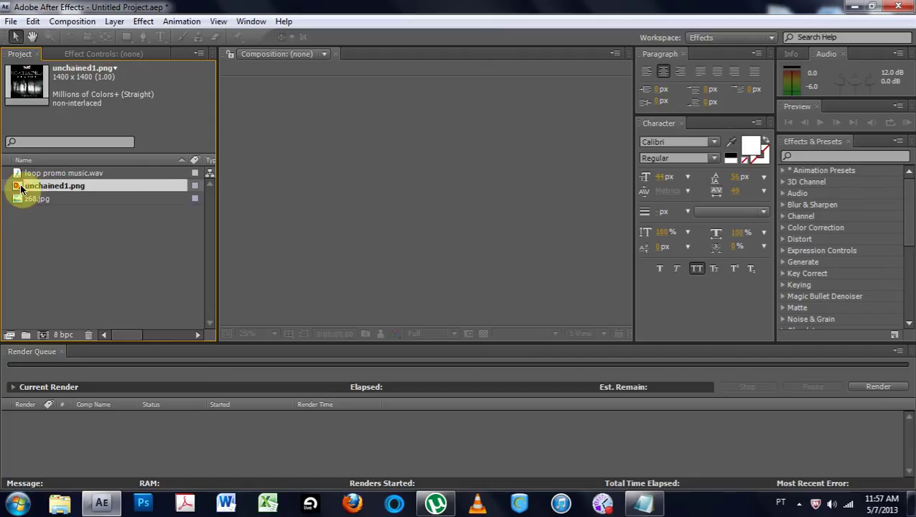
pyautogui.doubleClick(20, 187)
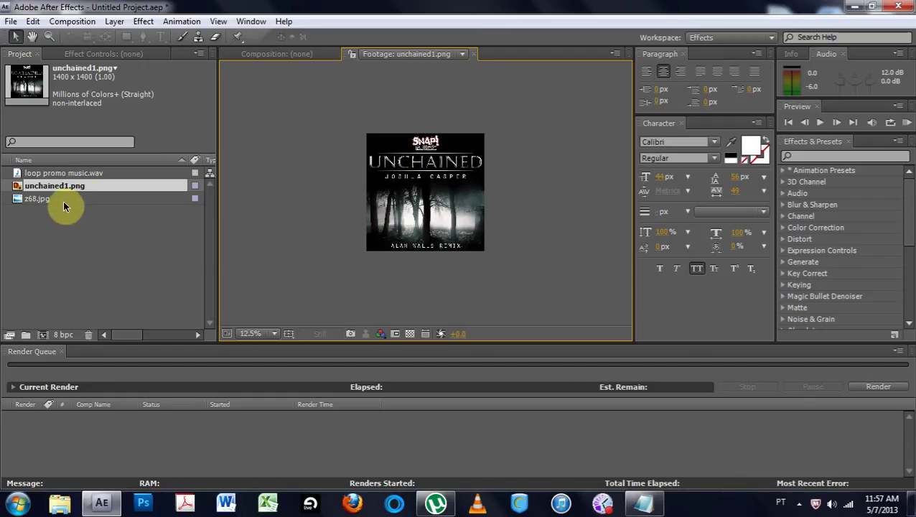
pyautogui.click(68, 172)
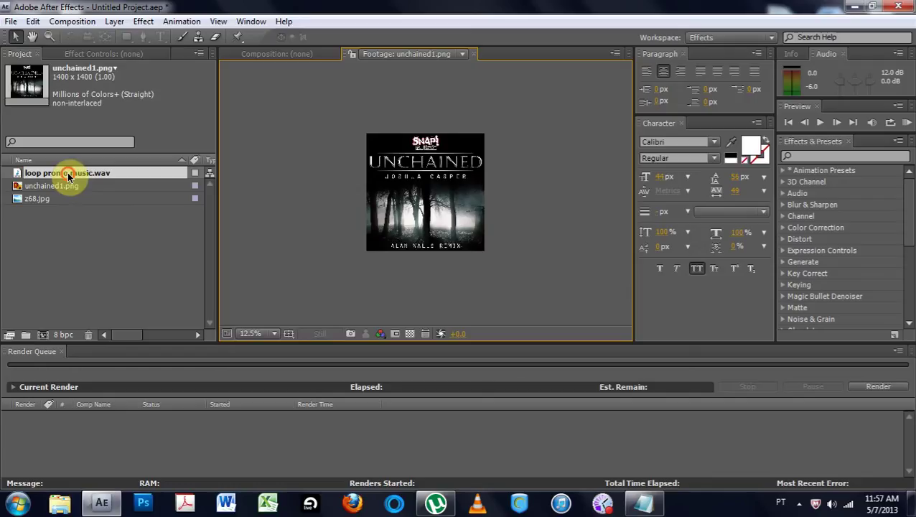
pyautogui.click(26, 204)
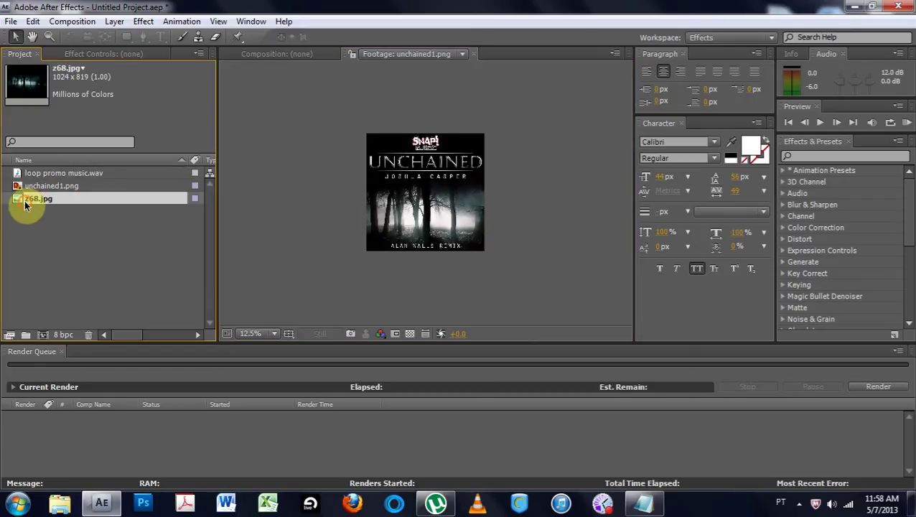
pyautogui.doubleClick(25, 204)
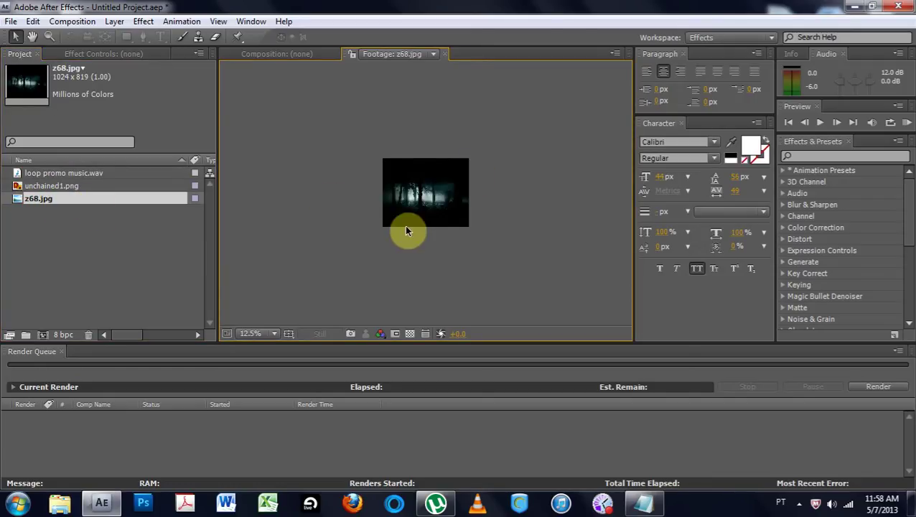
pyautogui.scroll(1, 405, 230)
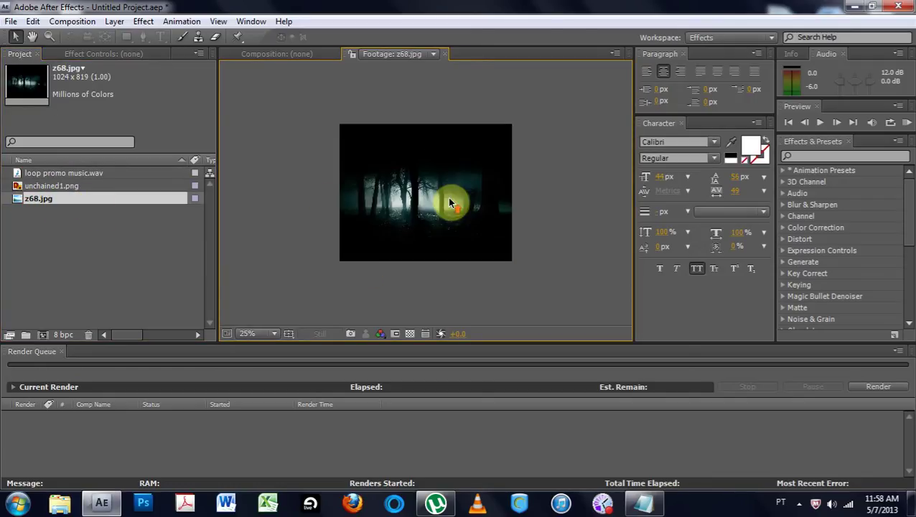
# - Bring up the Import File dialog and cancel it without importing anything
pyautogui.click(36, 186)
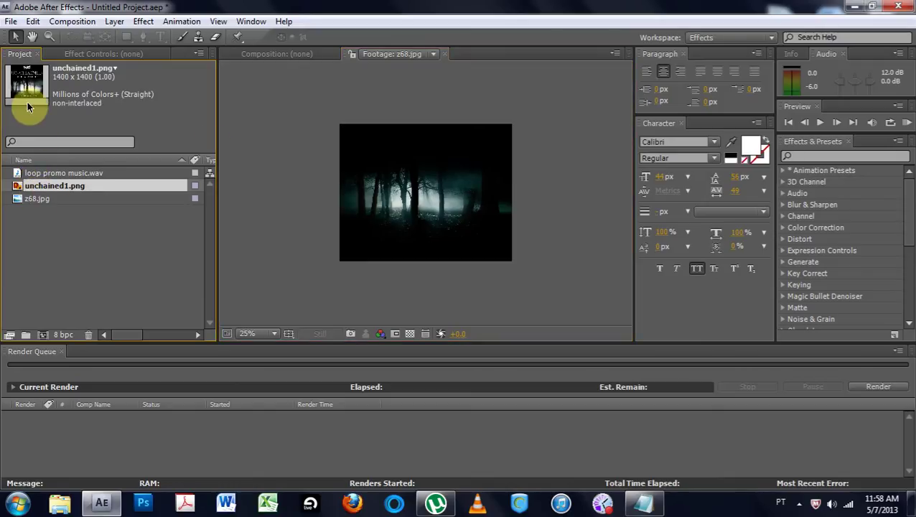
pyautogui.doubleClick(23, 212)
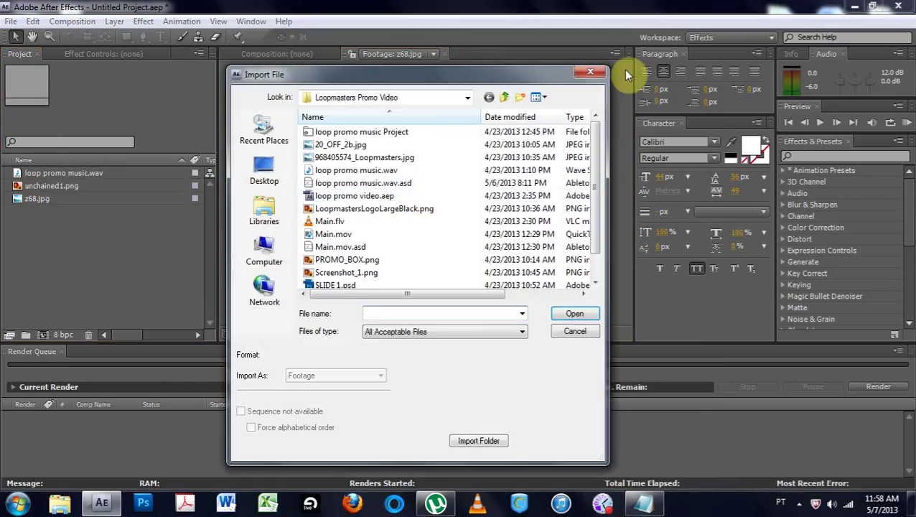
pyautogui.click(590, 72)
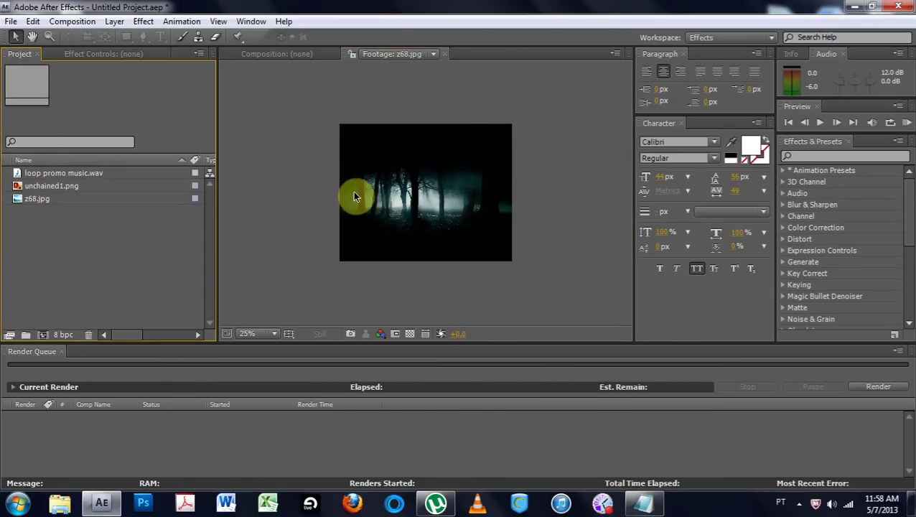
# - Preview unchained1.png and z68.jpg again, leaving z68.jpg showing in the viewer
pyautogui.doubleClick(21, 185)
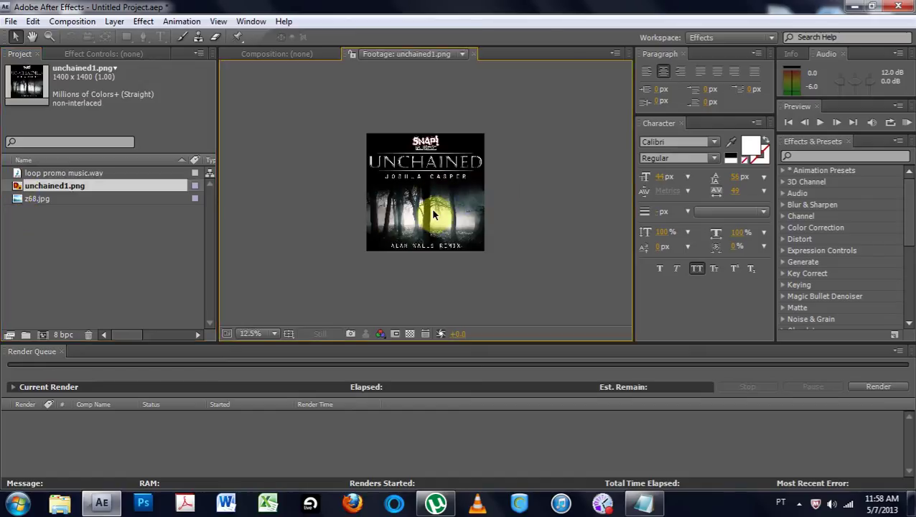
pyautogui.click(19, 200)
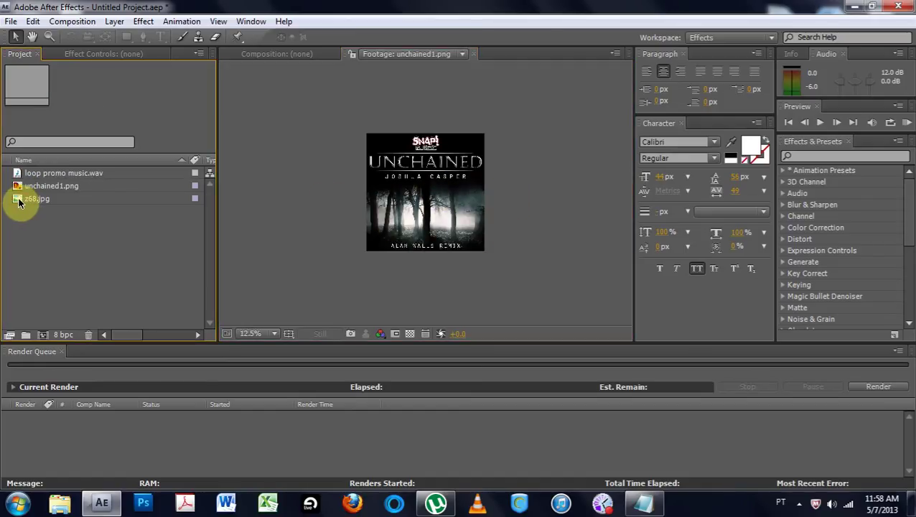
pyautogui.doubleClick(20, 201)
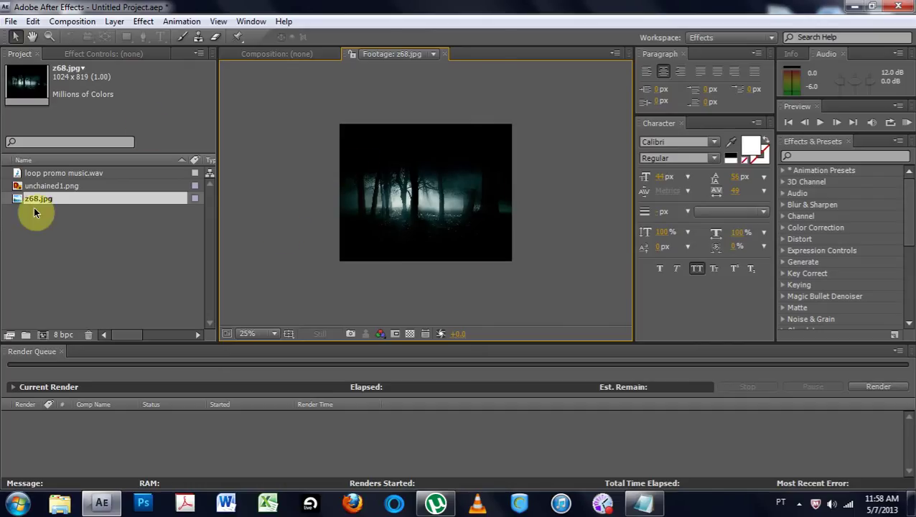
pyautogui.click(150, 279)
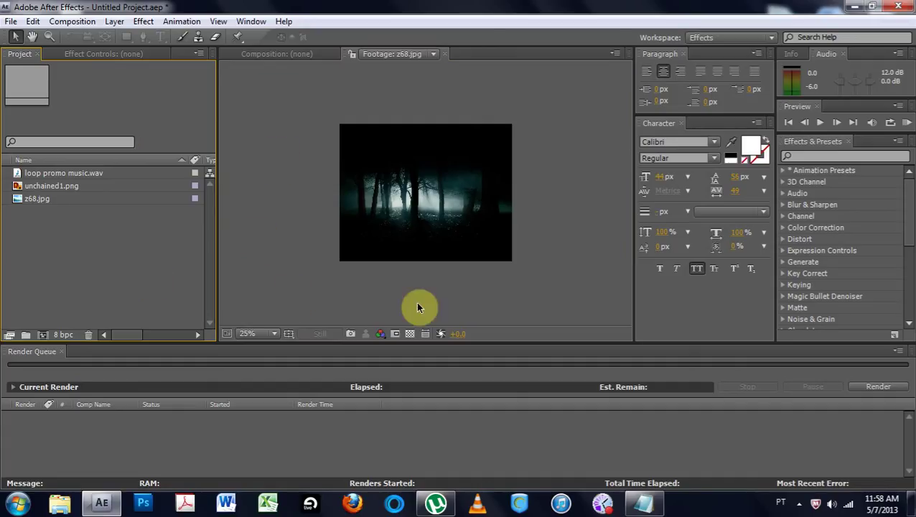
pyautogui.click(22, 198)
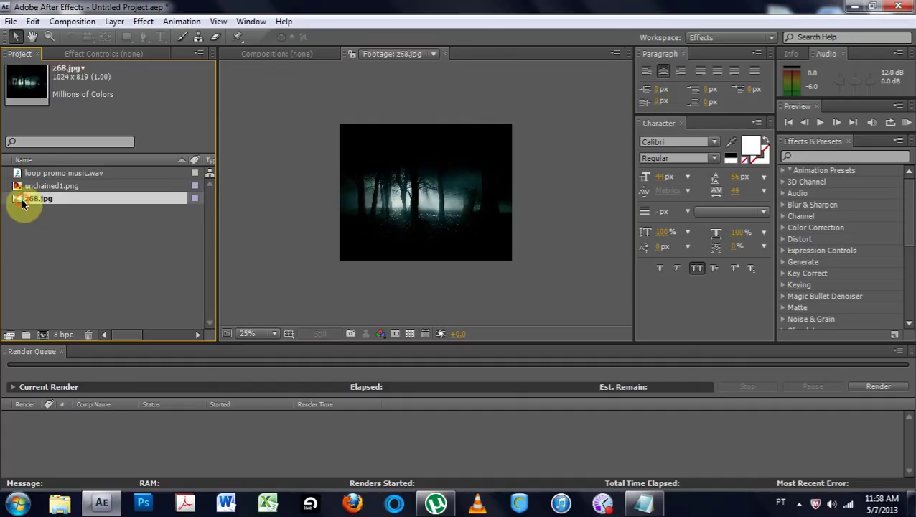
pyautogui.click(164, 182)
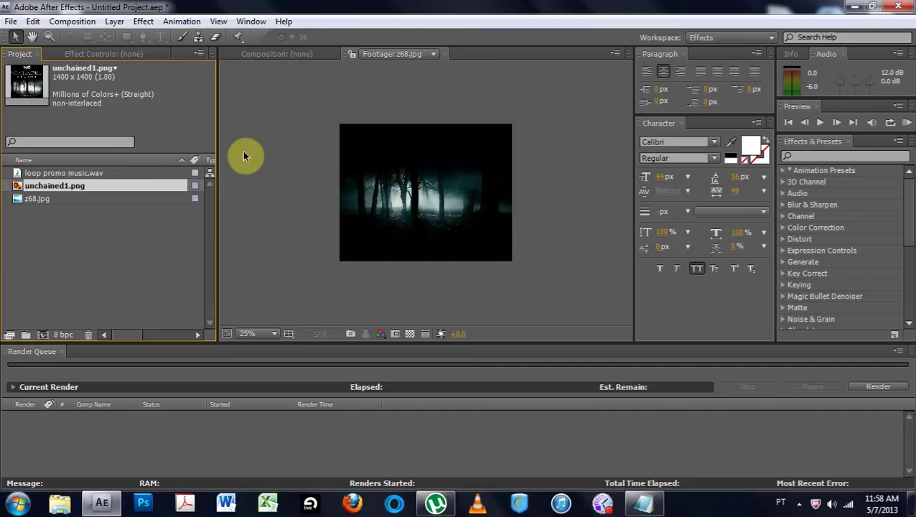
pyautogui.click(141, 244)
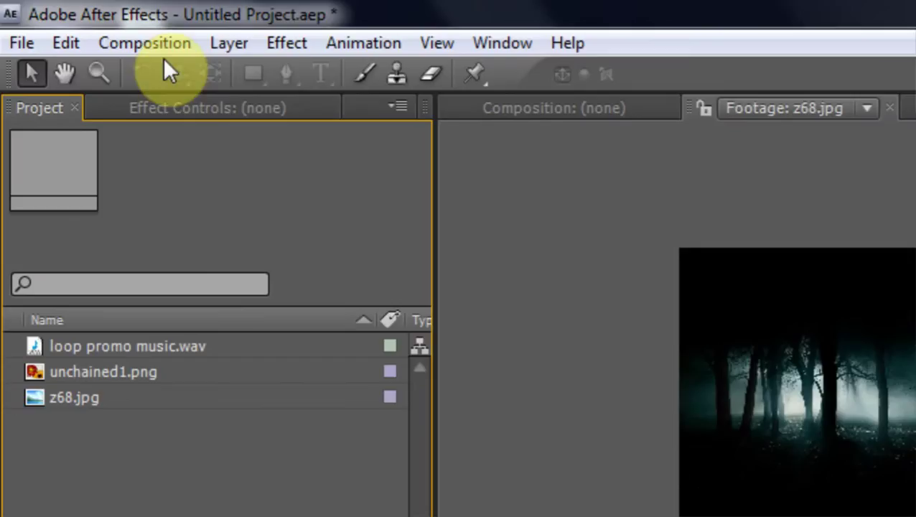
# - Create a 1280×720 'song' composition lasting 0:01:21:00, viewed at Fit up to 100%
pyautogui.click(118, 31)
pyautogui.click(119, 51)
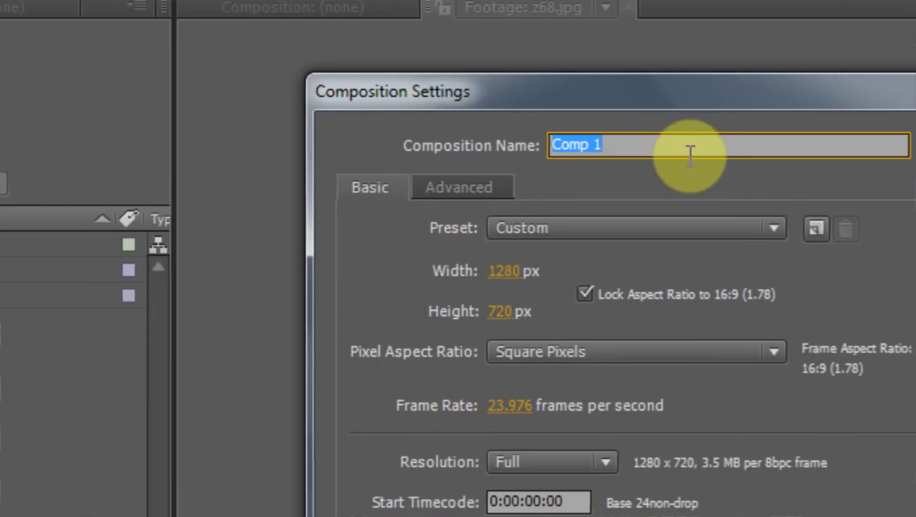
pyautogui.write('song')
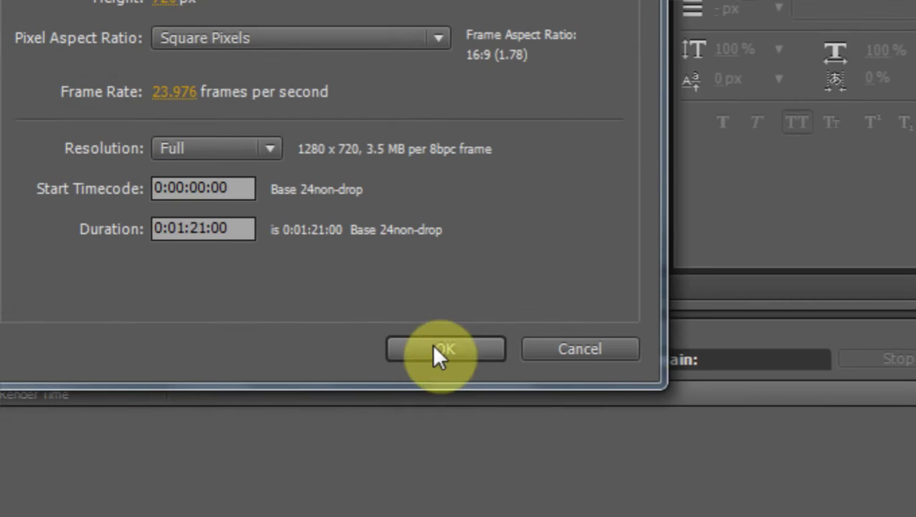
pyautogui.click(443, 349)
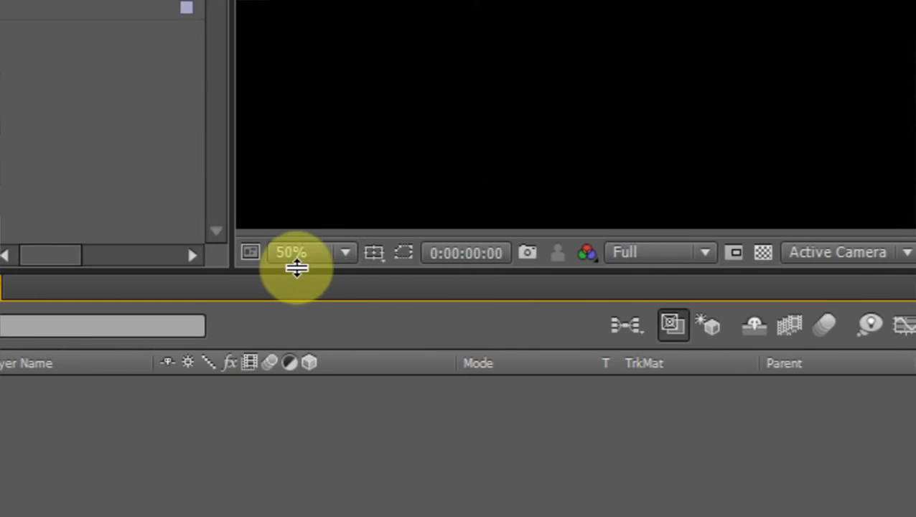
pyautogui.click(322, 253)
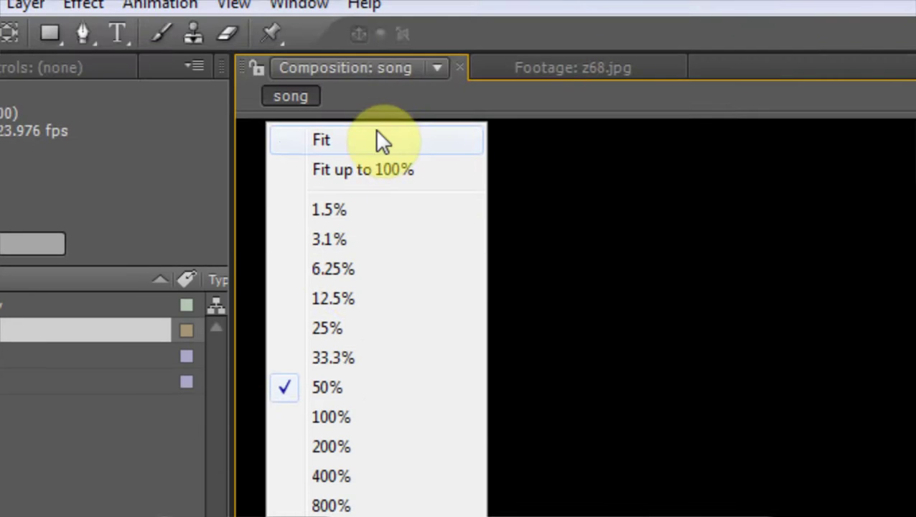
pyautogui.click(370, 167)
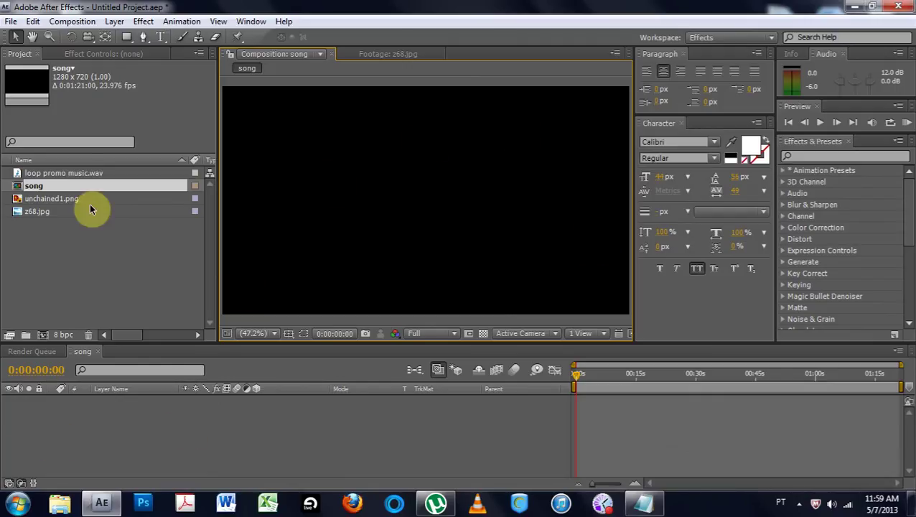
# - Add loop promo music.wav to the song timeline and set its Audio Levels to -1 dB
pyautogui.moveTo(22, 173); pyautogui.dragTo(123, 450)
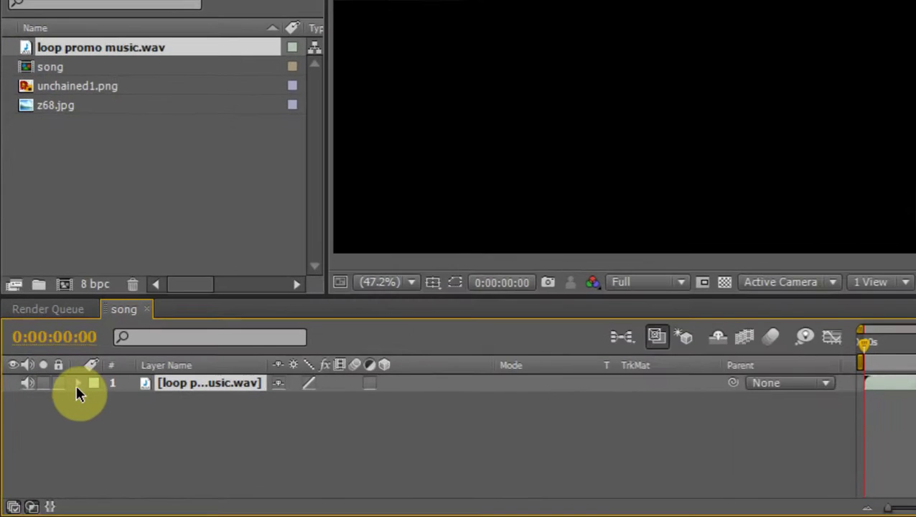
pyautogui.click(51, 400)
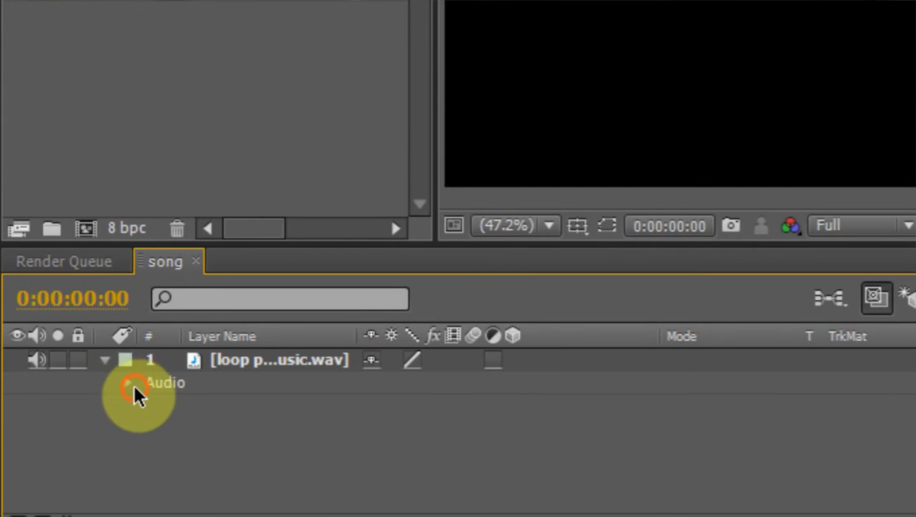
pyautogui.click(129, 386)
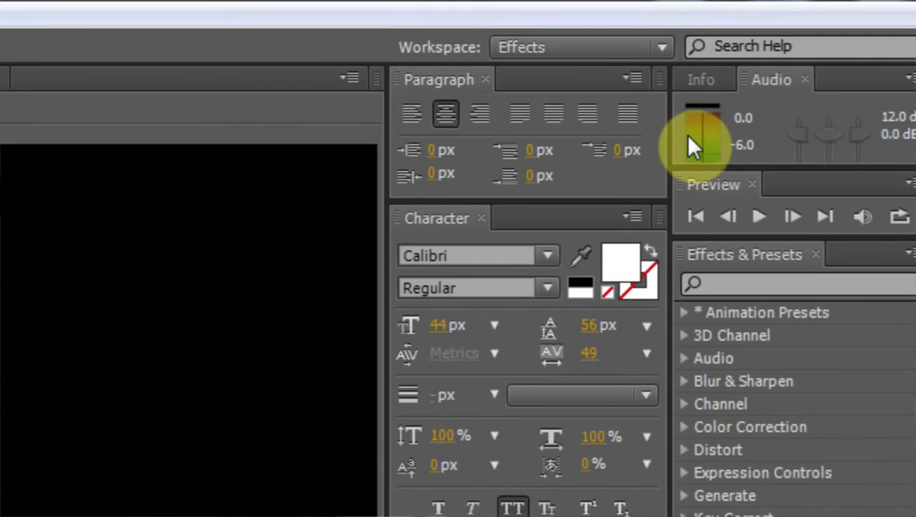
pyautogui.click(391, 365)
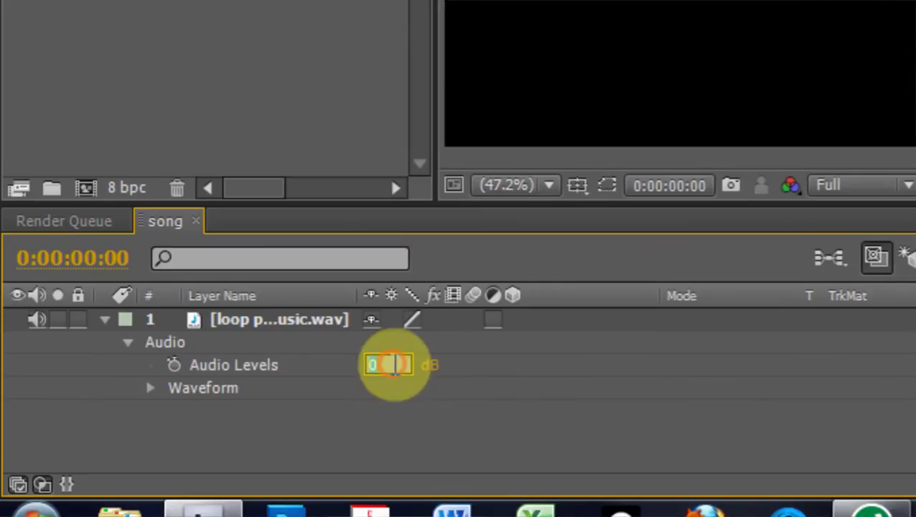
pyautogui.write('-1')
pyautogui.press('Return')
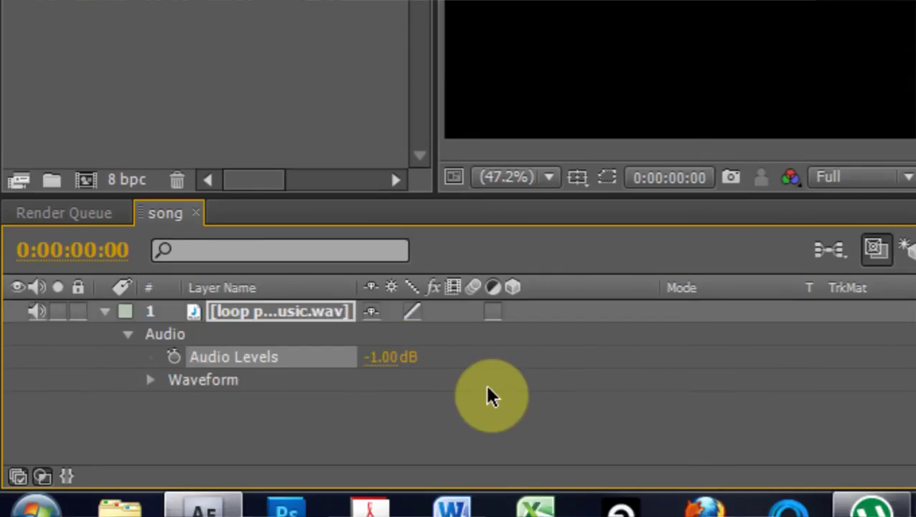
pyautogui.click(441, 404)
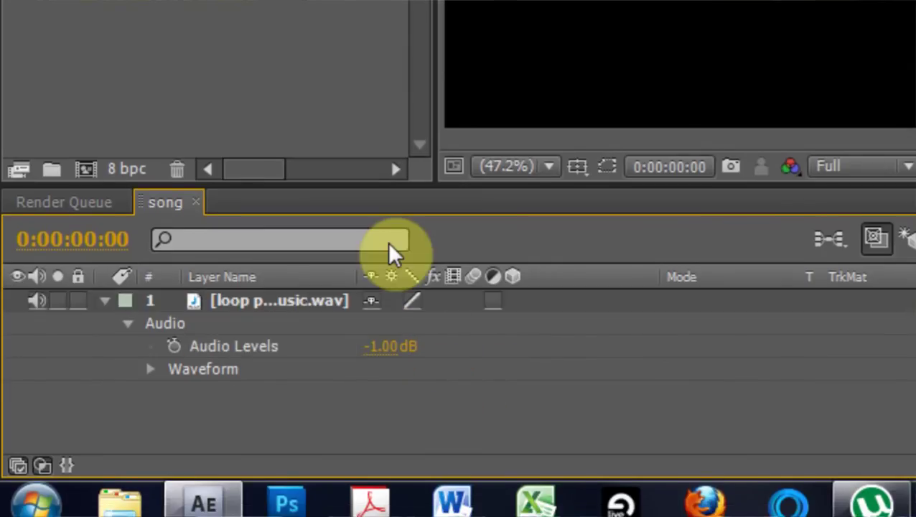
# - Create a new white solid layer in the song composition
pyautogui.click(107, 303)
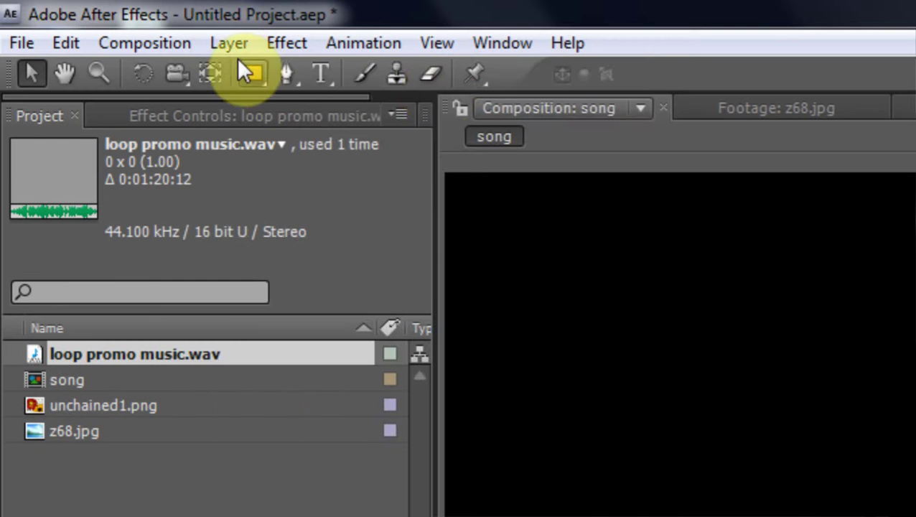
pyautogui.click(228, 44)
pyautogui.moveTo(229, 84)
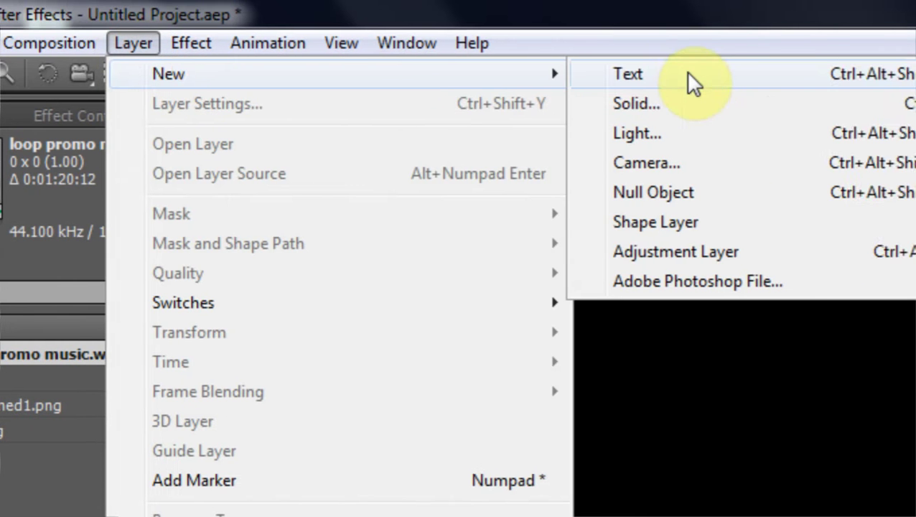
pyautogui.click(678, 106)
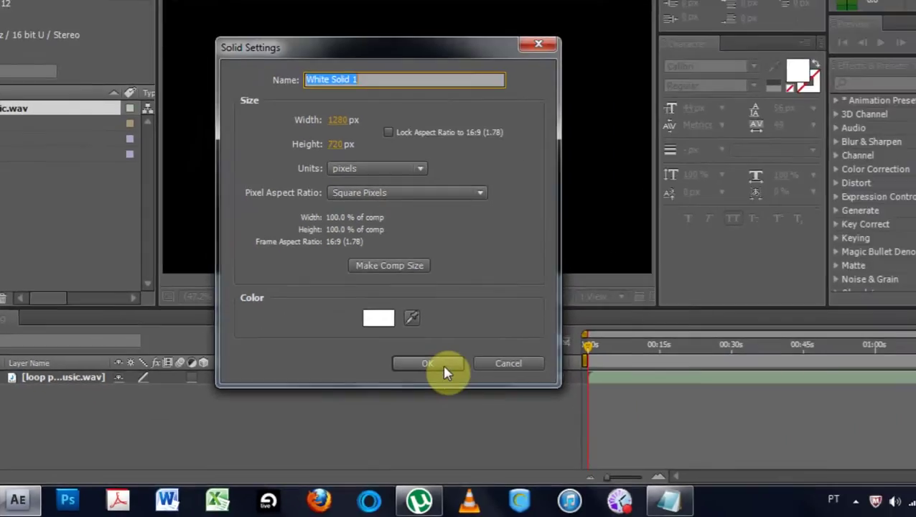
pyautogui.click(442, 363)
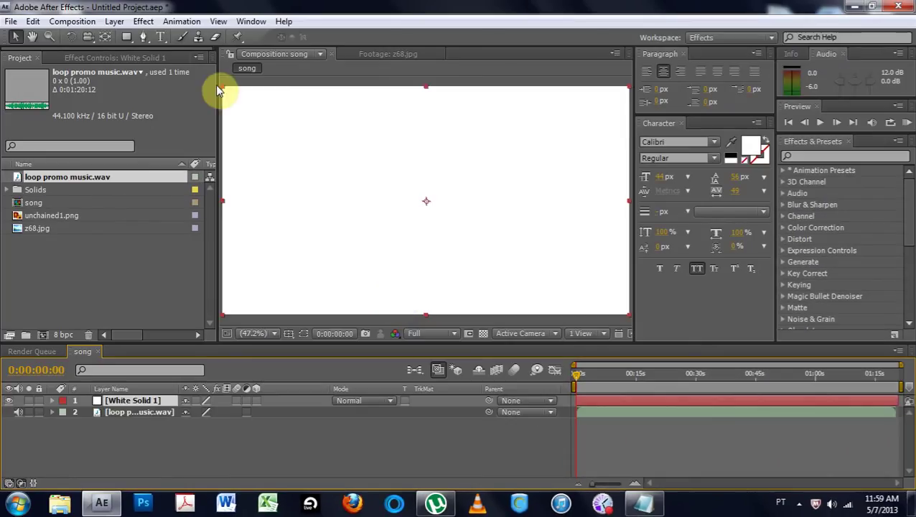
# - Resize the white solid into a wide bar across the centre of the comp
pyautogui.moveTo(162, 1); pyautogui.dragTo(189, 33)
pyautogui.moveTo(243, 113); pyautogui.dragTo(297, 173)
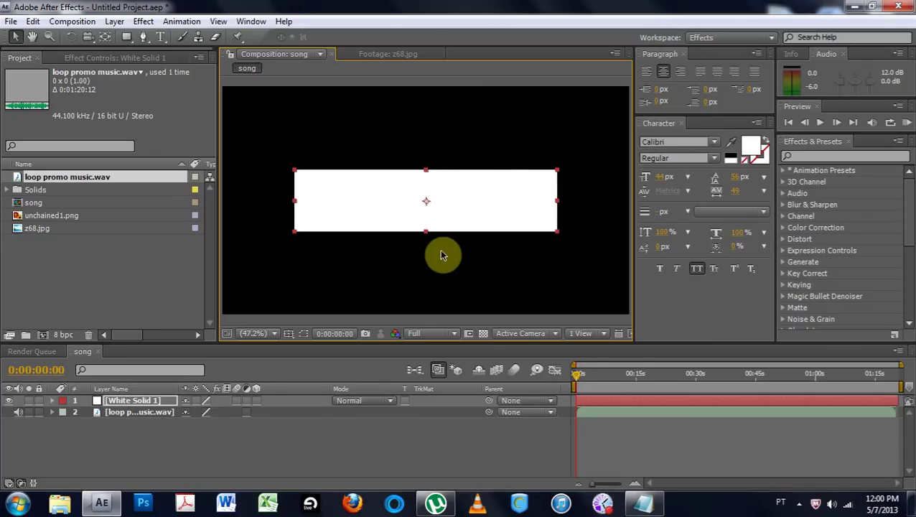
pyautogui.click(312, 272)
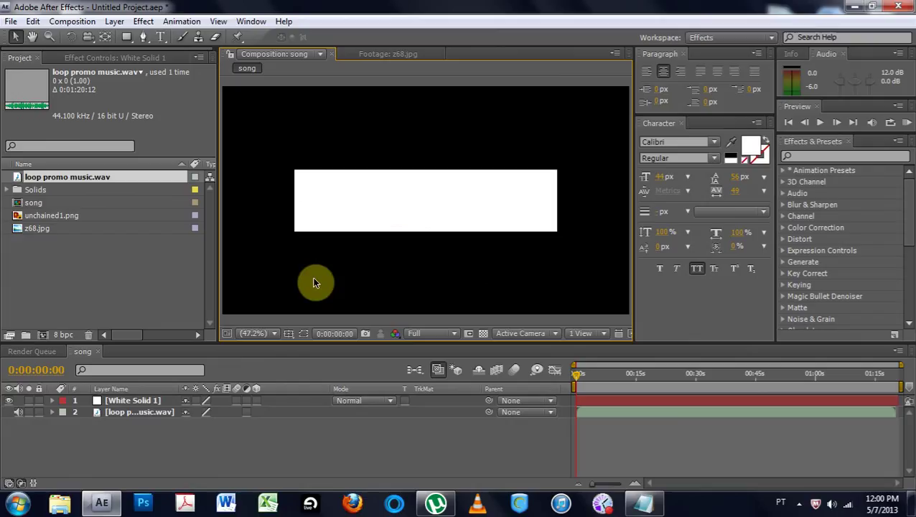
# - Add unchained1.png above the white solid, scaled to 13% at the box's left end
pyautogui.click(106, 398)
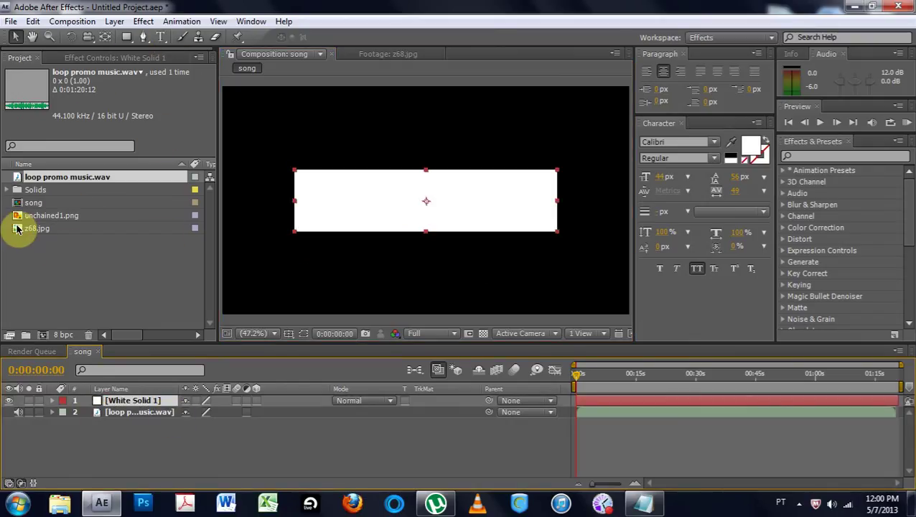
pyautogui.moveTo(20, 215); pyautogui.dragTo(164, 404)
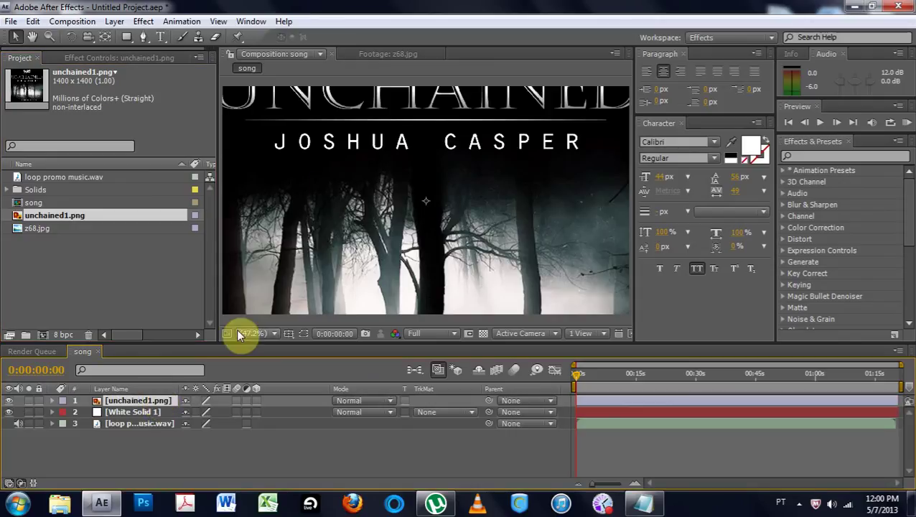
pyautogui.press('s')
pyautogui.moveTo(205, 412); pyautogui.dragTo(124, 395)
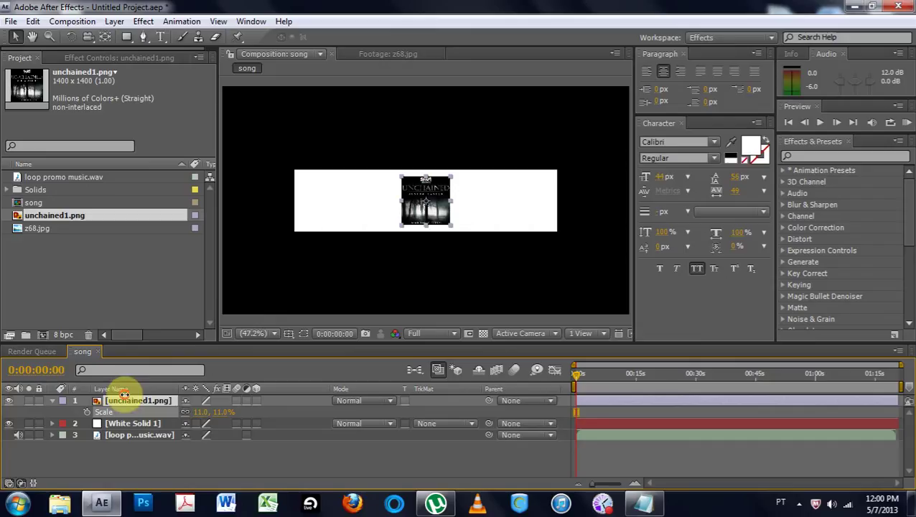
pyautogui.moveTo(430, 191); pyautogui.dragTo(336, 188)
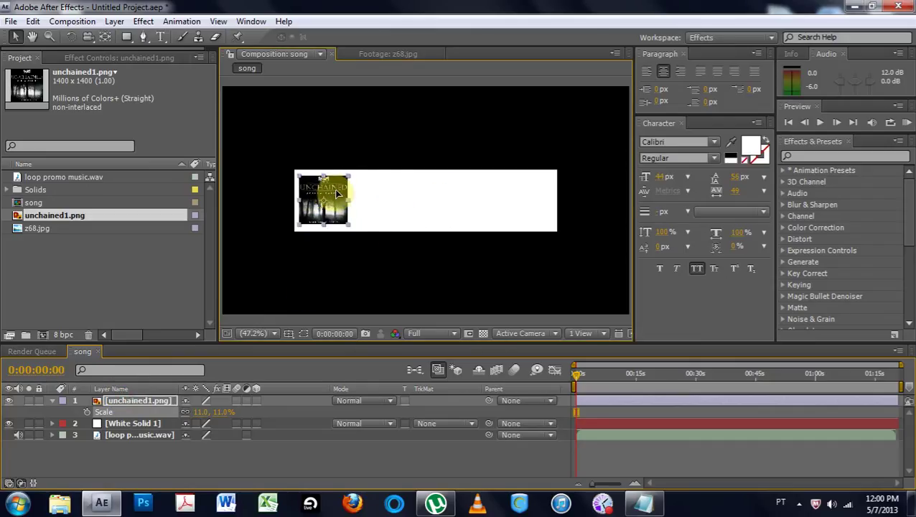
pyautogui.moveTo(202, 414); pyautogui.dragTo(221, 410)
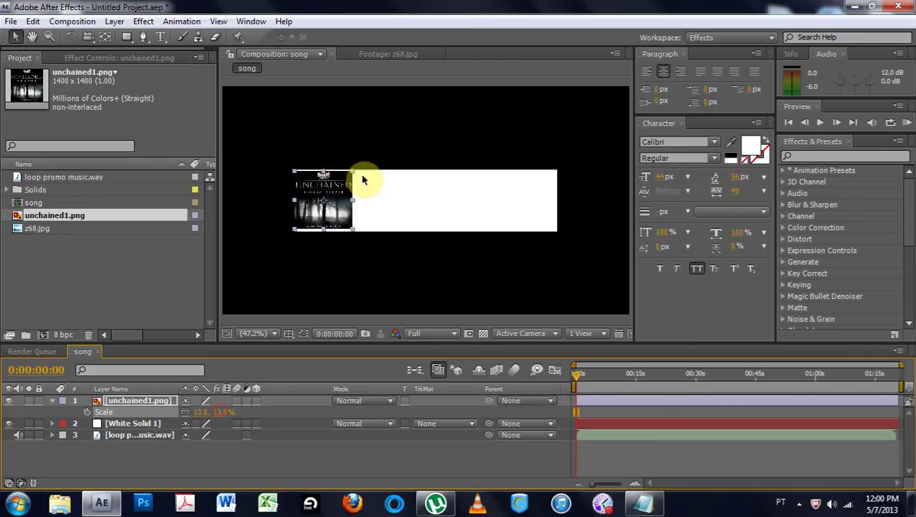
pyautogui.moveTo(336, 195); pyautogui.dragTo(338, 201)
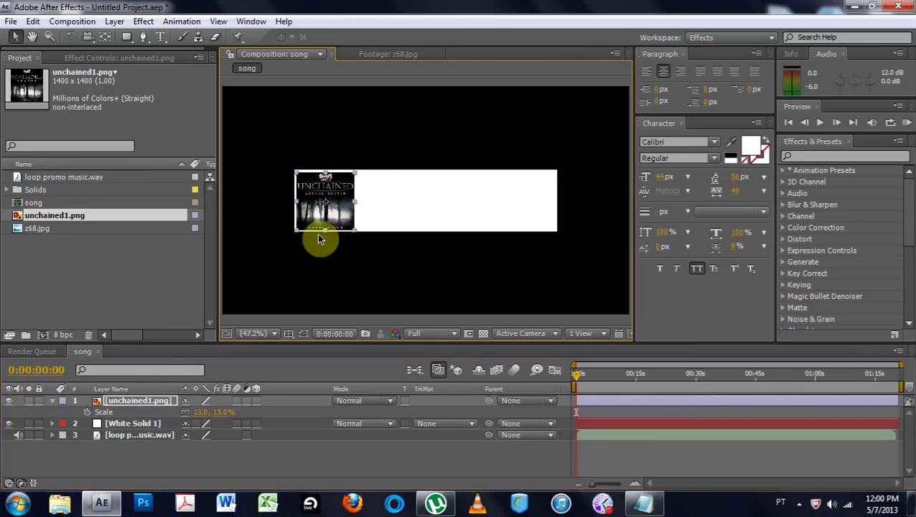
pyautogui.click(453, 263)
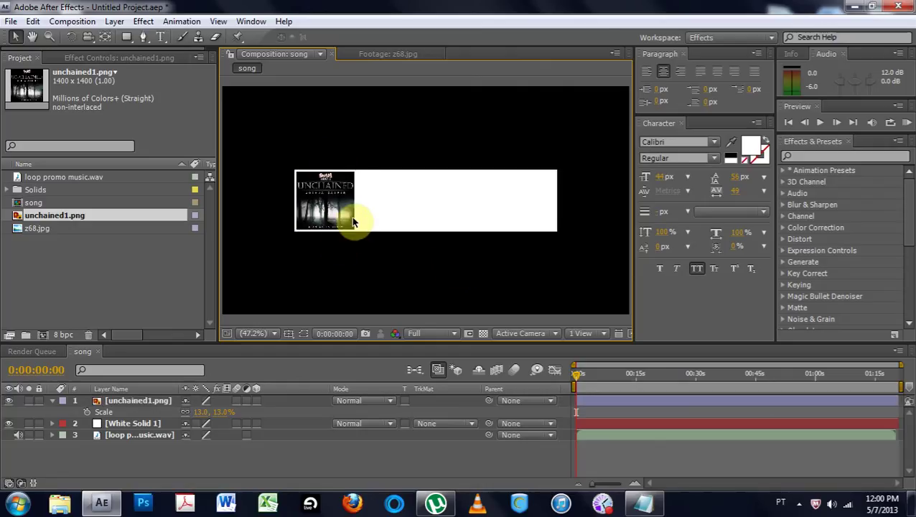
# - Apply a Fill effect to White Solid 1 using dark teal 212F2D sampled from the album art
pyautogui.click(399, 227)
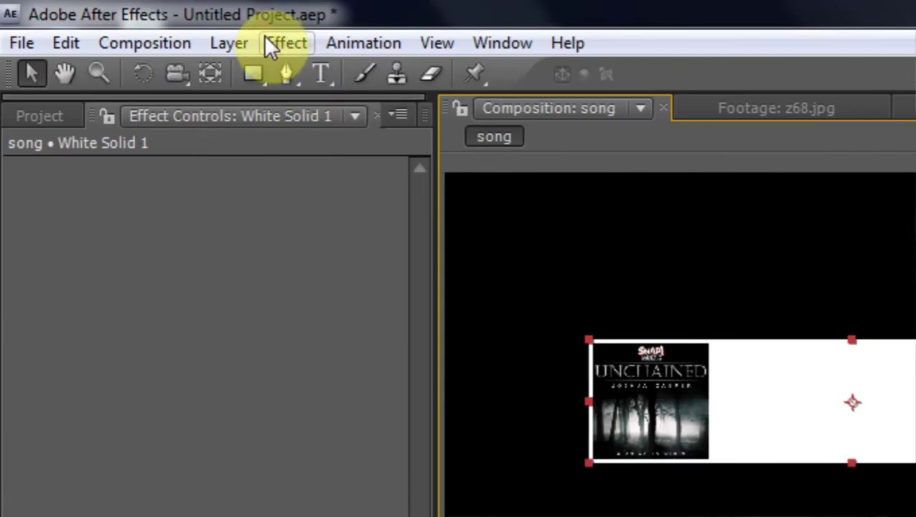
pyautogui.click(117, 21)
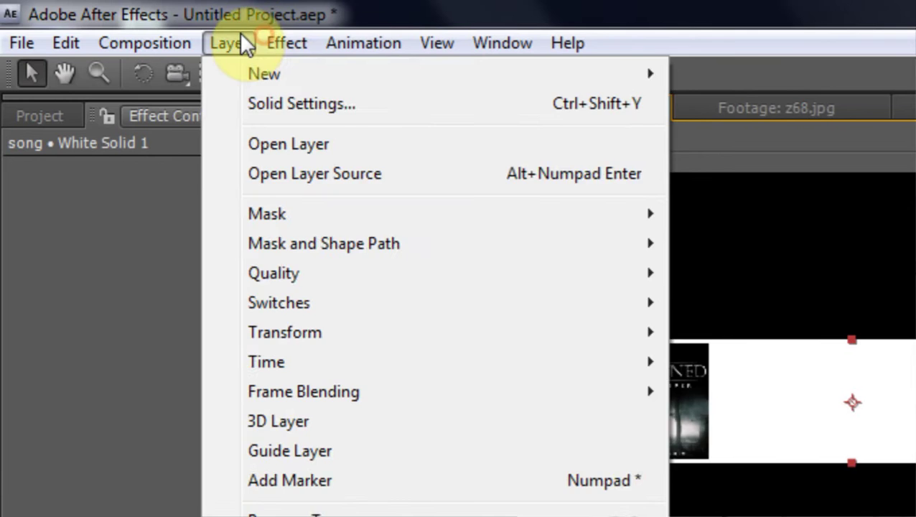
pyautogui.moveTo(286, 43)
pyautogui.moveTo(355, 253)
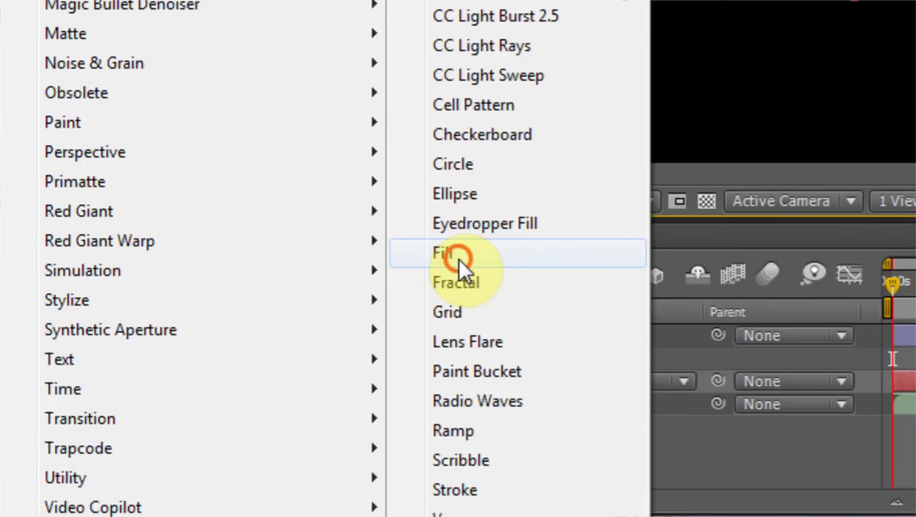
pyautogui.click(459, 256)
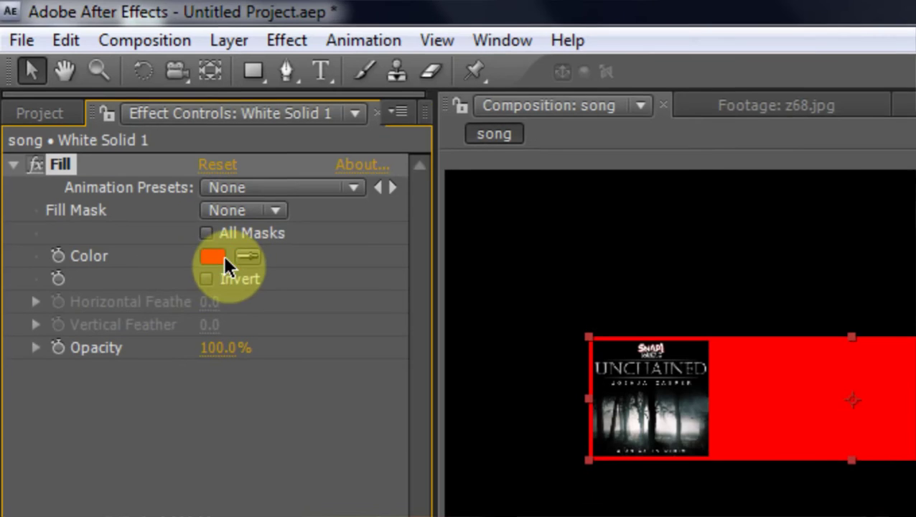
pyautogui.click(215, 257)
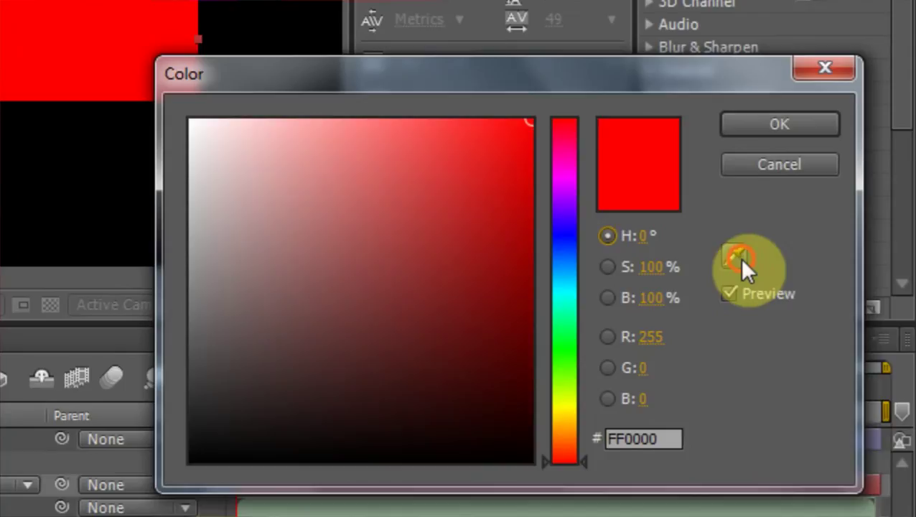
pyautogui.click(739, 258)
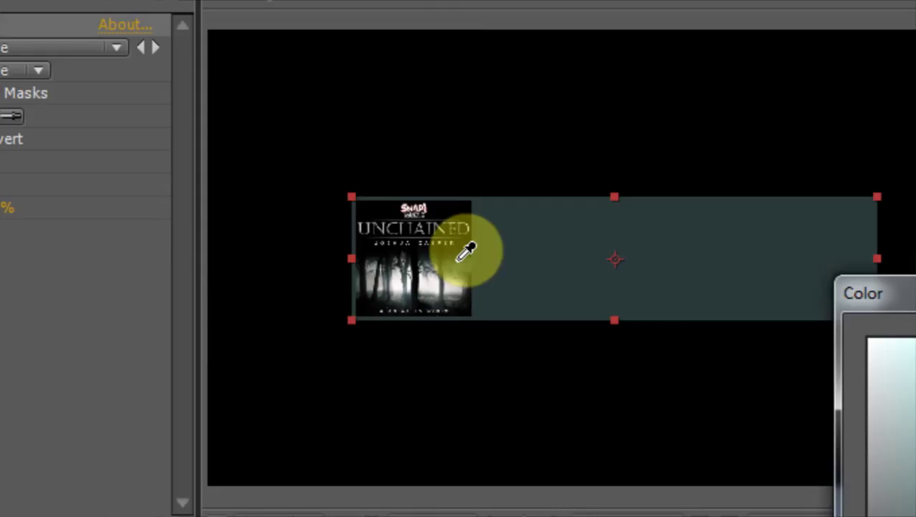
pyautogui.click(459, 257)
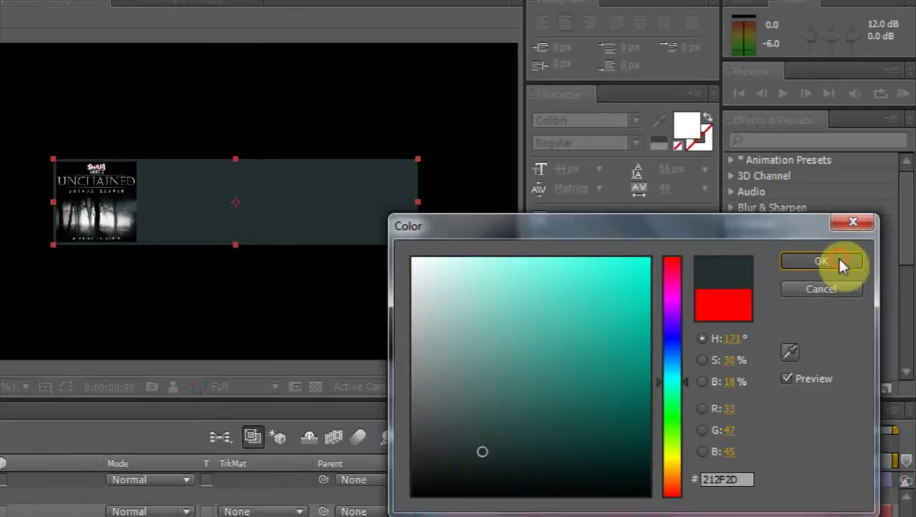
pyautogui.click(840, 260)
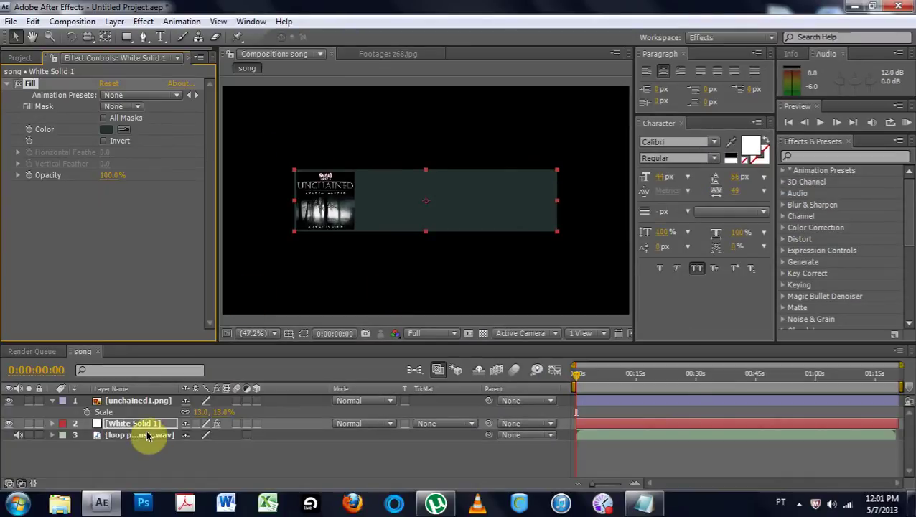
# - Create a bold white 65 px 'TRACK NAME' text beside the album art
pyautogui.click(51, 400)
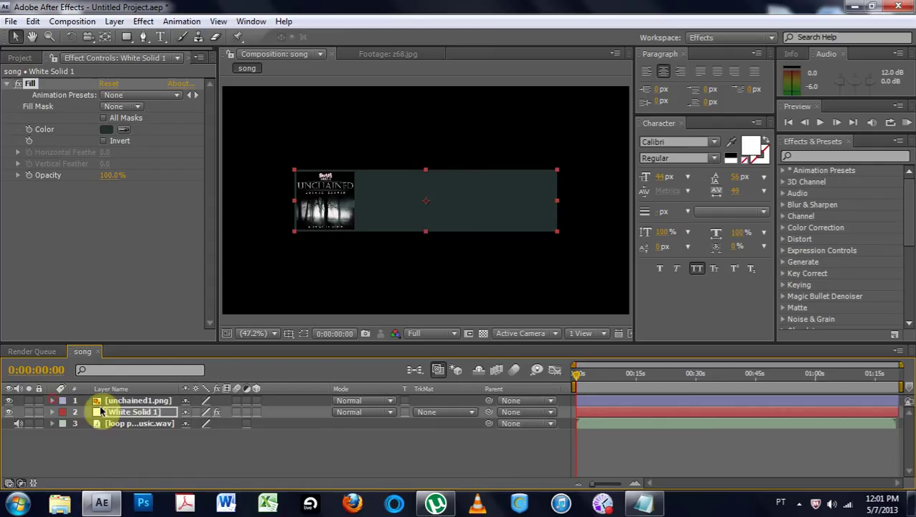
pyautogui.click(109, 401)
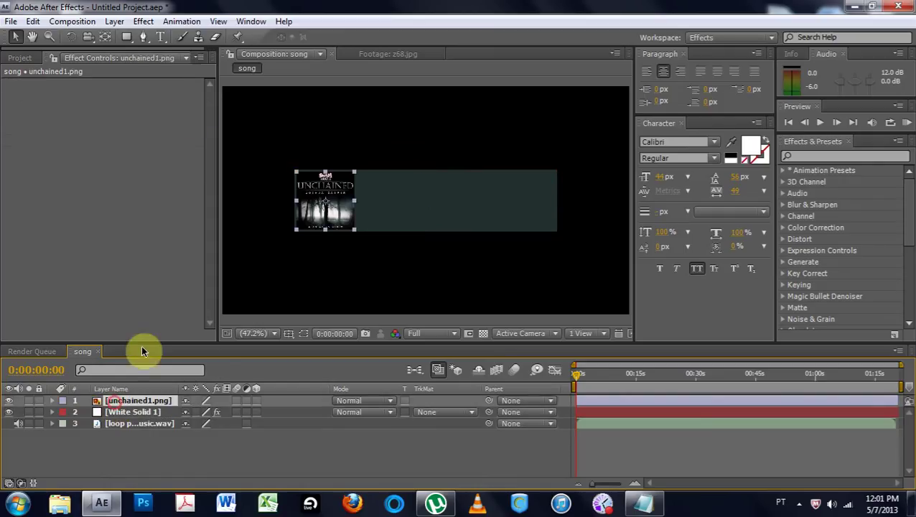
pyautogui.click(161, 36)
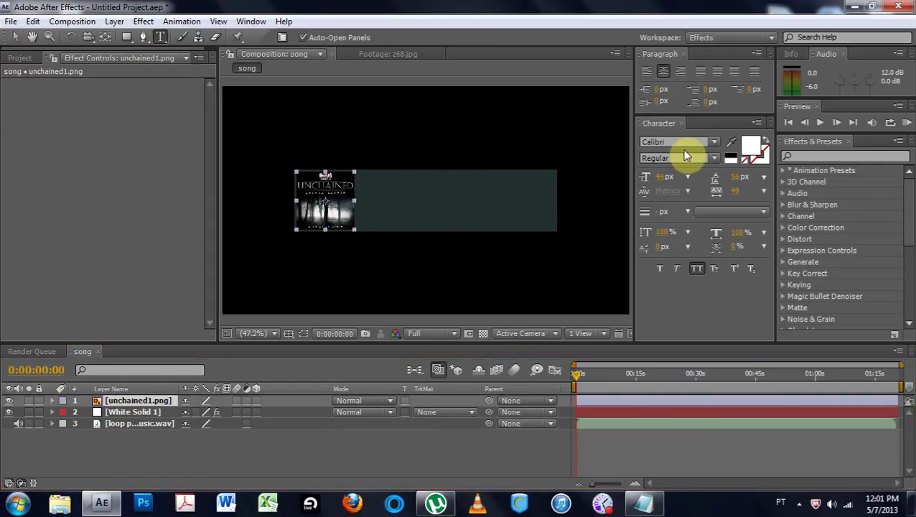
pyautogui.click(714, 158)
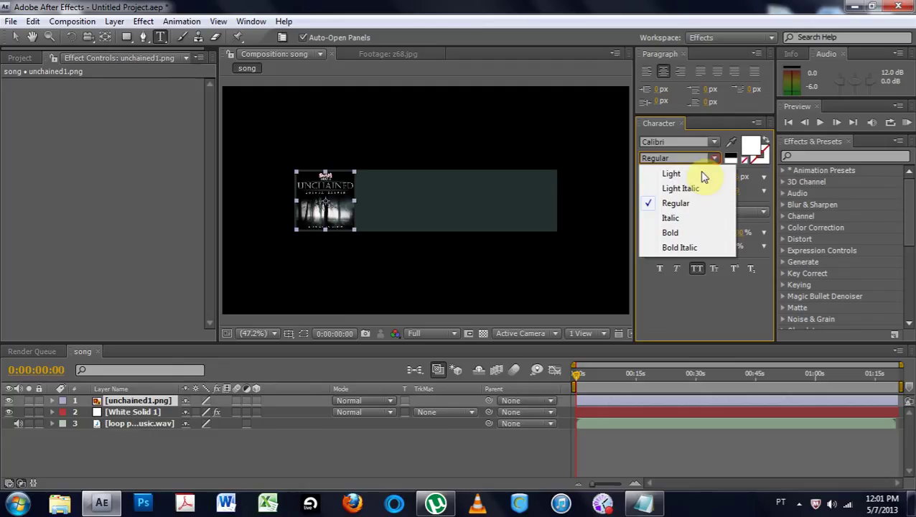
pyautogui.click(682, 233)
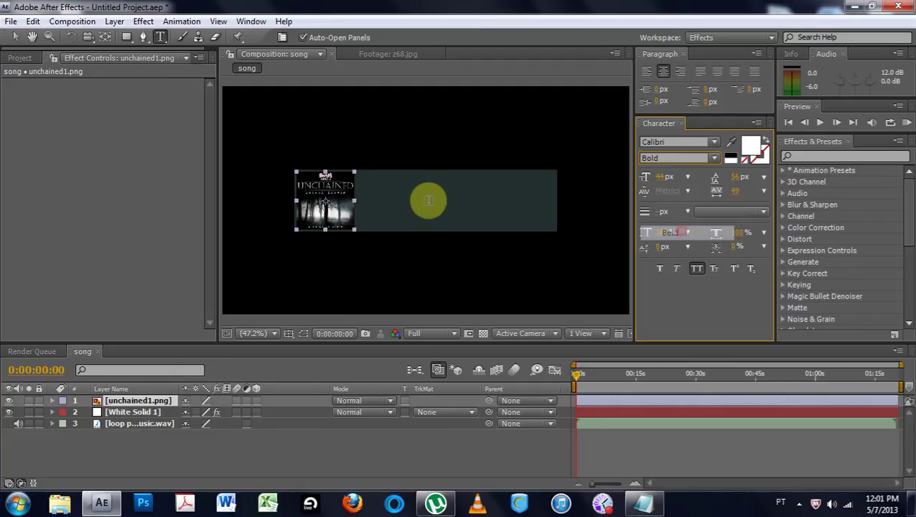
pyautogui.click(391, 183)
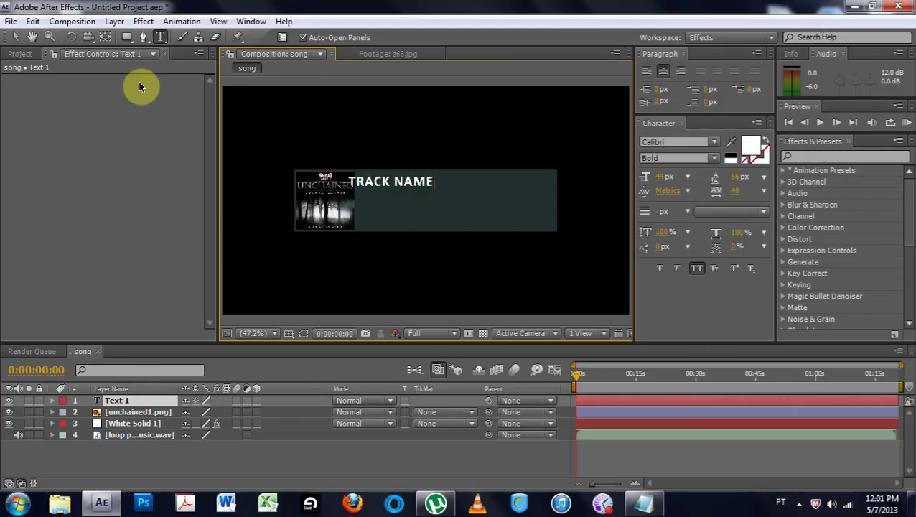
pyautogui.click(15, 37)
pyautogui.moveTo(374, 184); pyautogui.dragTo(394, 182)
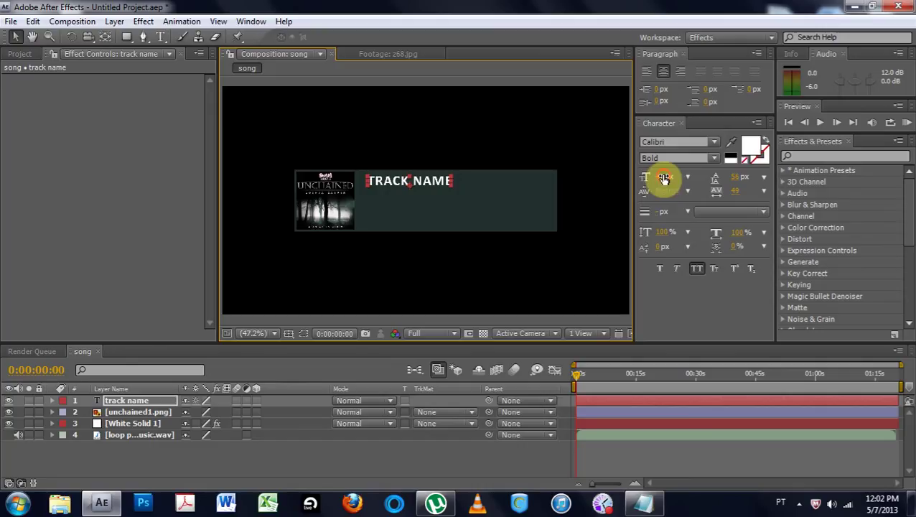
pyautogui.moveTo(664, 179); pyautogui.dragTo(682, 175)
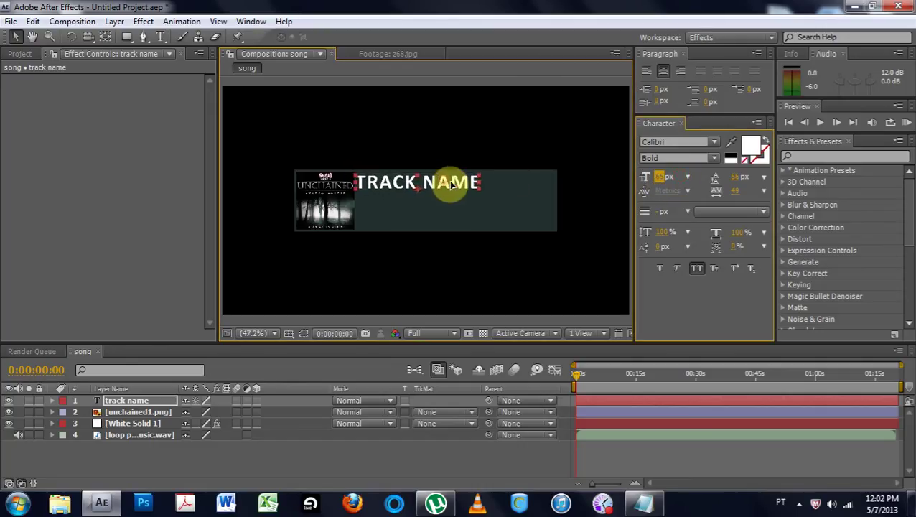
pyautogui.moveTo(451, 184); pyautogui.dragTo(457, 182)
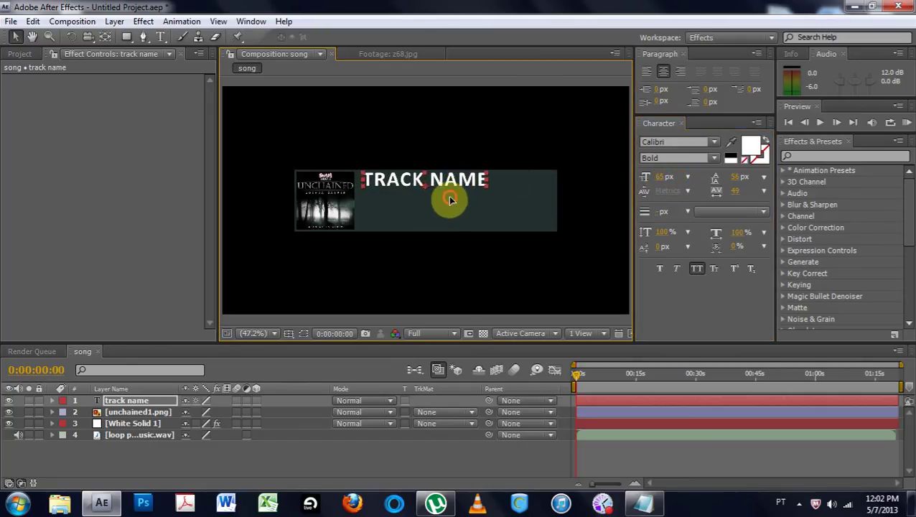
# - Lock the White Solid 1 layer and view the composition at 100%
pyautogui.click(445, 198)
pyautogui.press('.')
pyautogui.press('.')
pyautogui.press('.')
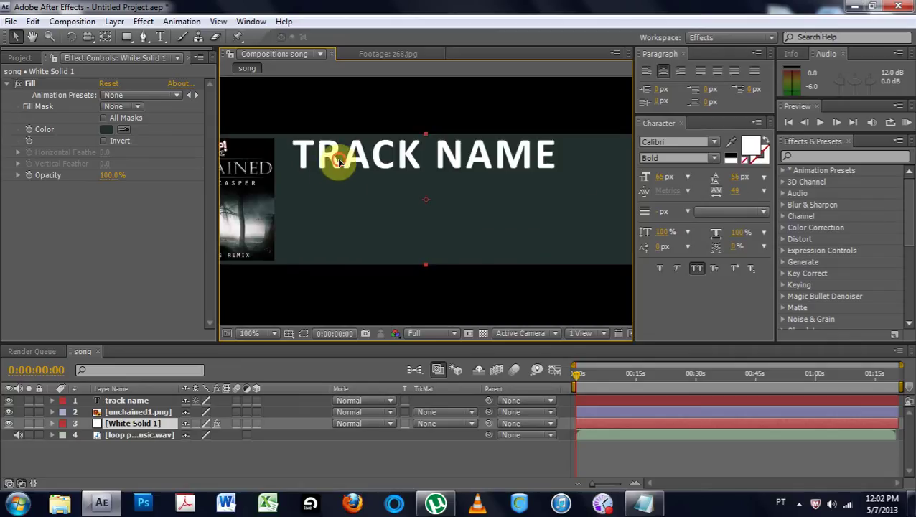
pyautogui.click(336, 160)
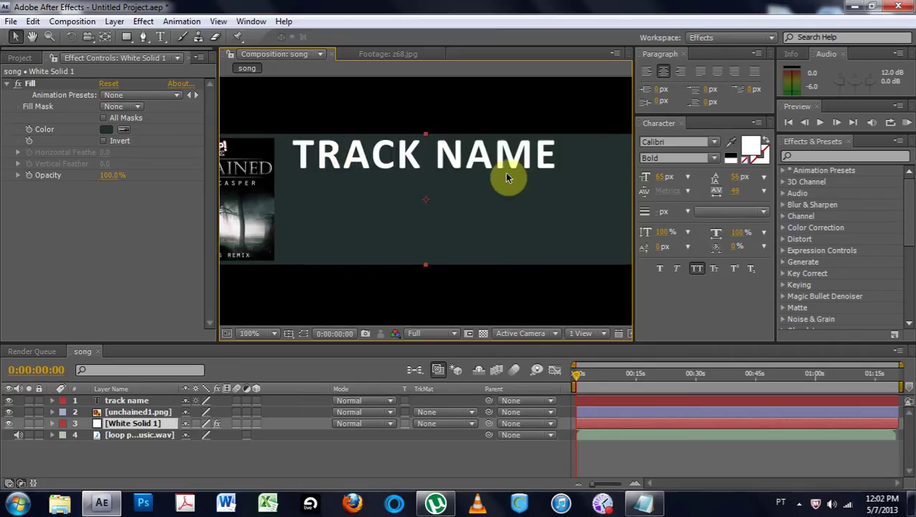
pyautogui.click(38, 423)
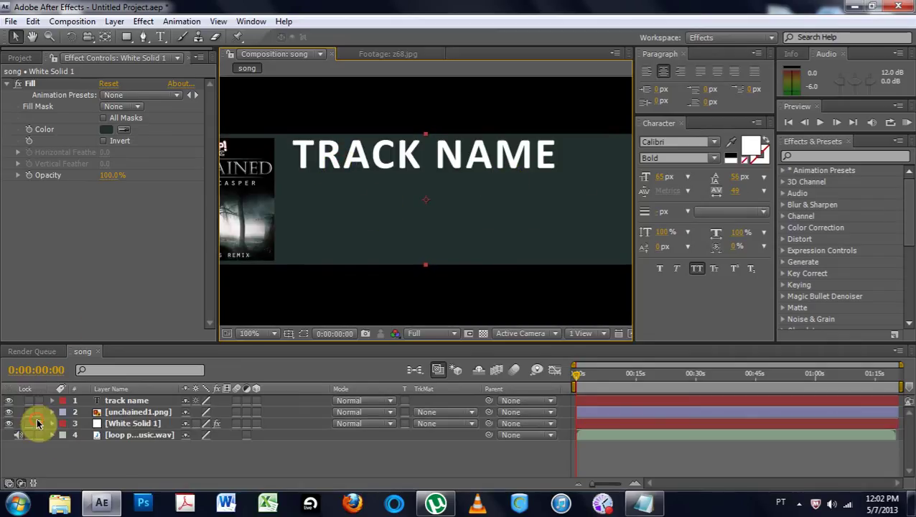
# - Rename the TRACK NAME text layer to 'track name'
pyautogui.click(124, 400)
pyautogui.press('Return')
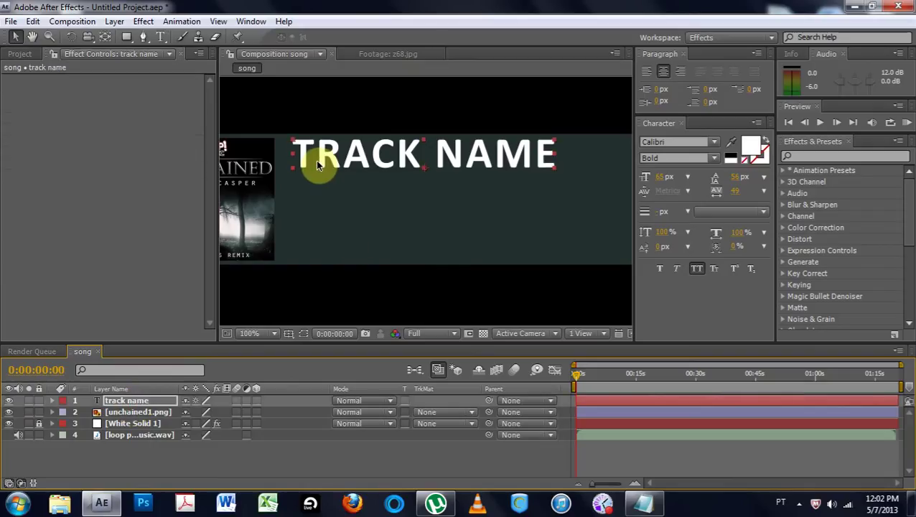
pyautogui.click(259, 136)
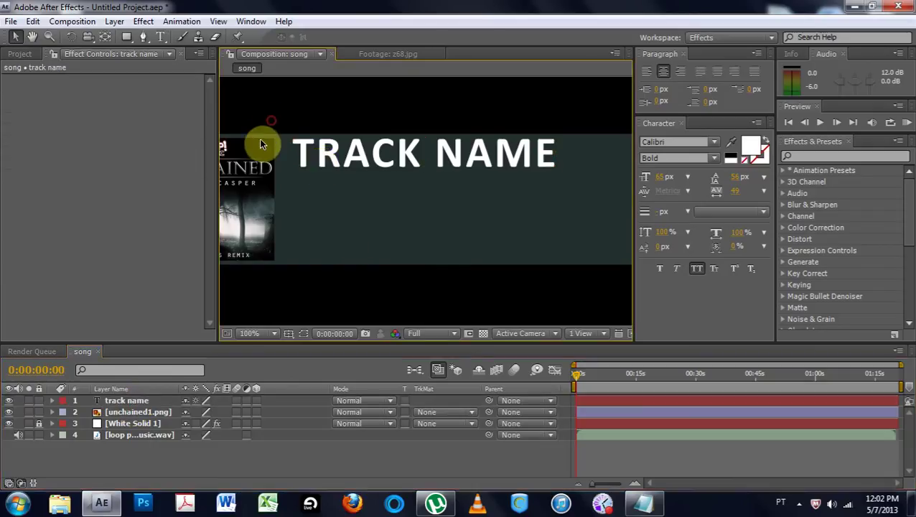
pyautogui.click(327, 147)
pyautogui.press('Return')
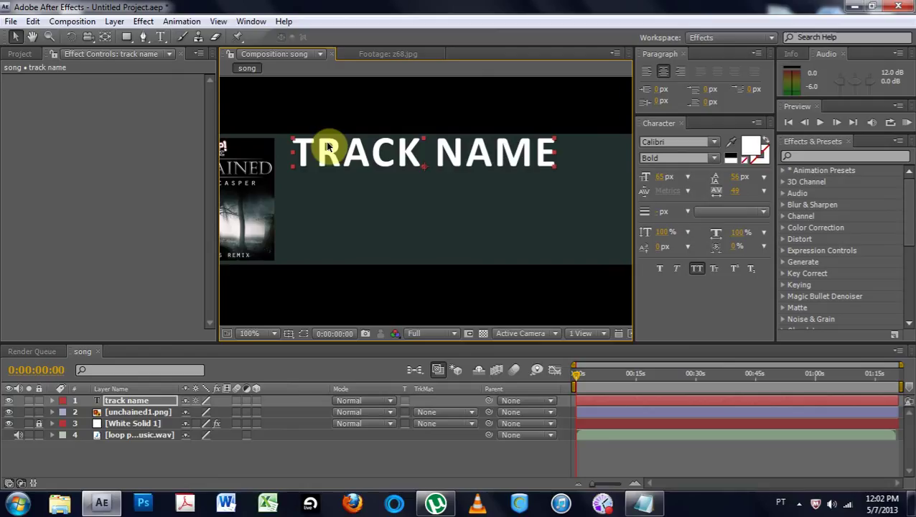
pyautogui.click(328, 113)
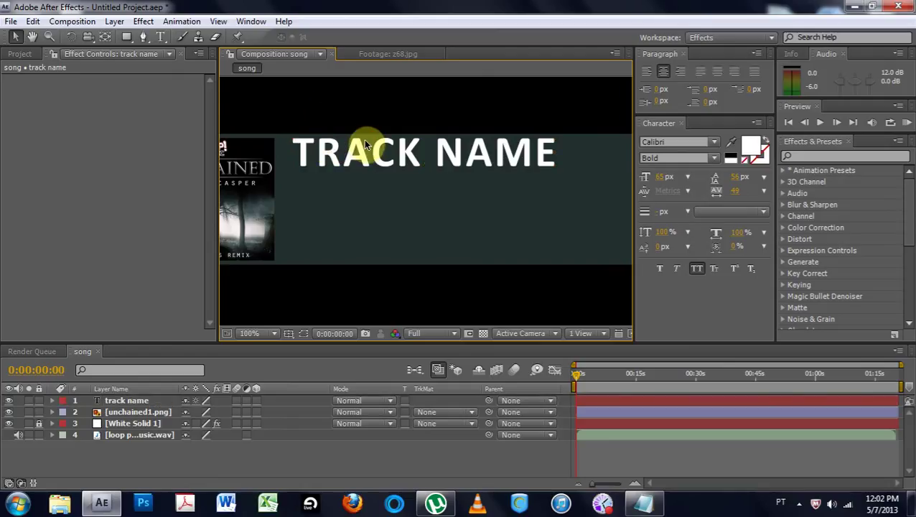
pyautogui.scroll(-4, 369, 147)
pyautogui.scroll(2, 349, 226)
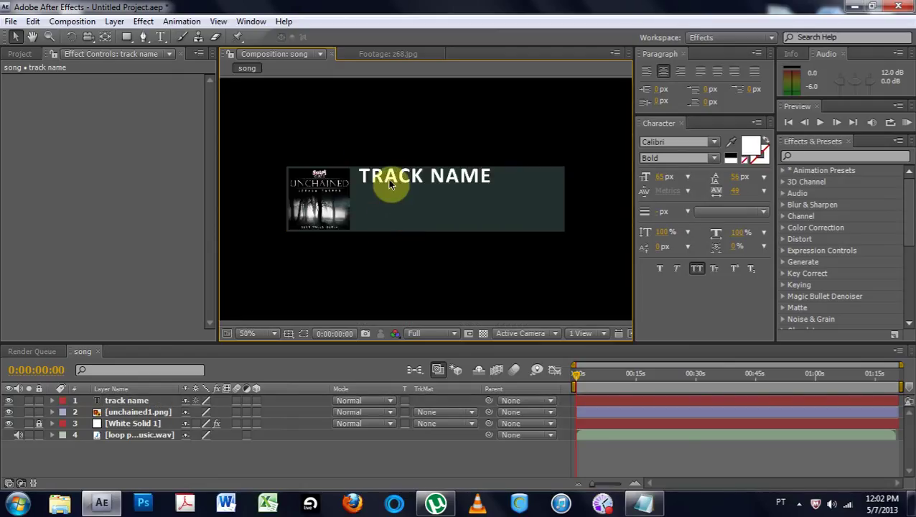
# - Type 'ARTIST NAME' in Regular style with wider tracking and a smaller 46 px size
pyautogui.click(159, 37)
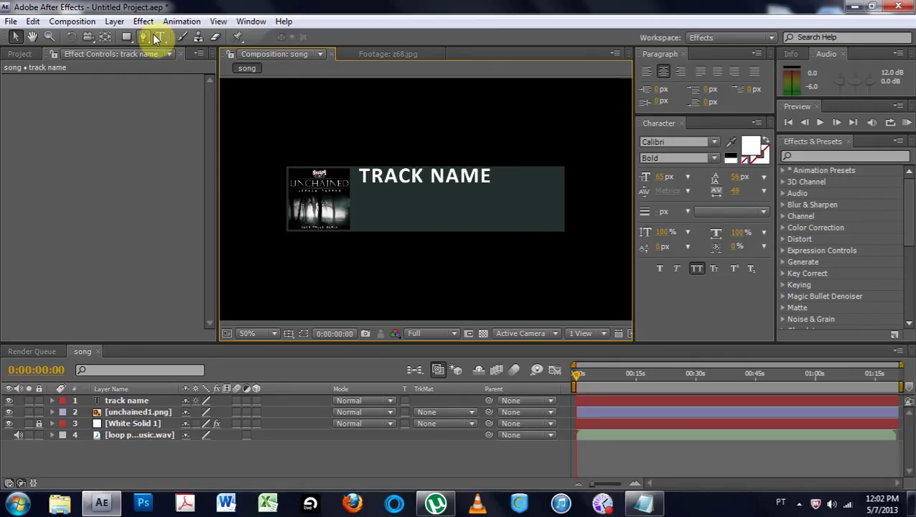
pyautogui.click(365, 201)
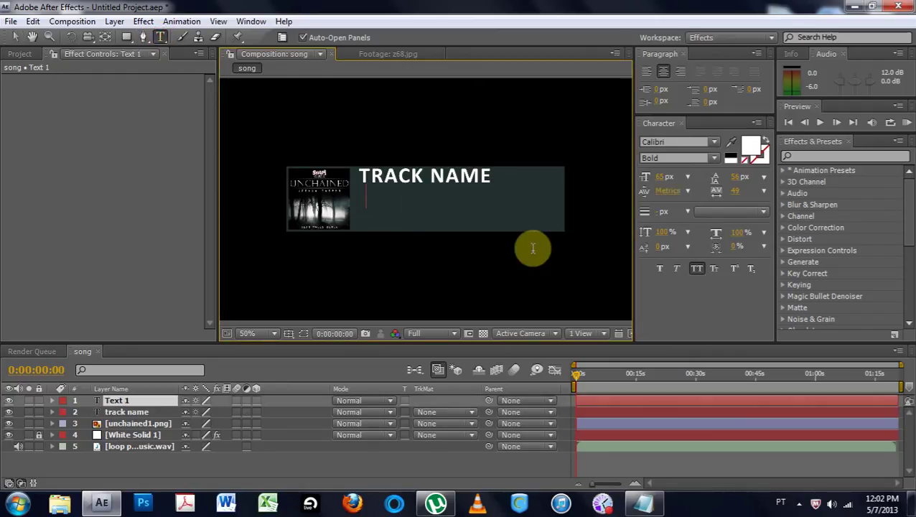
pyautogui.write('J')
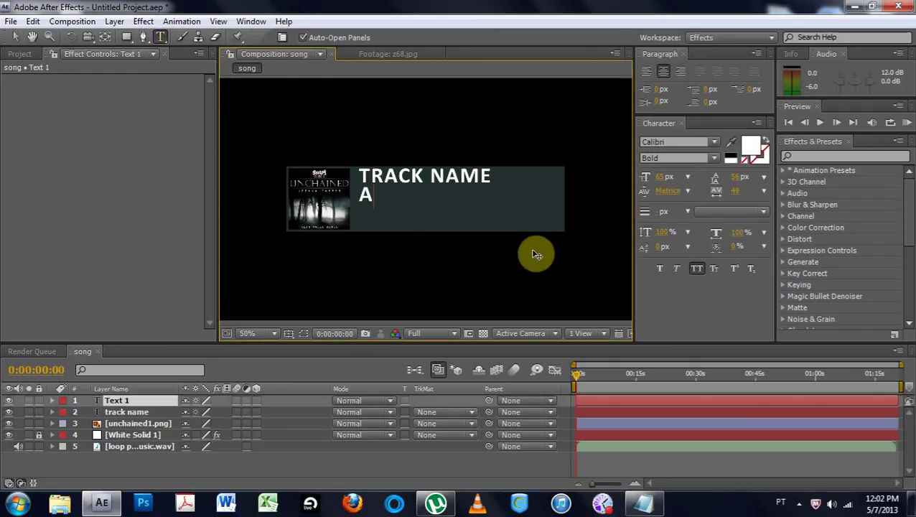
pyautogui.write('RTIST')
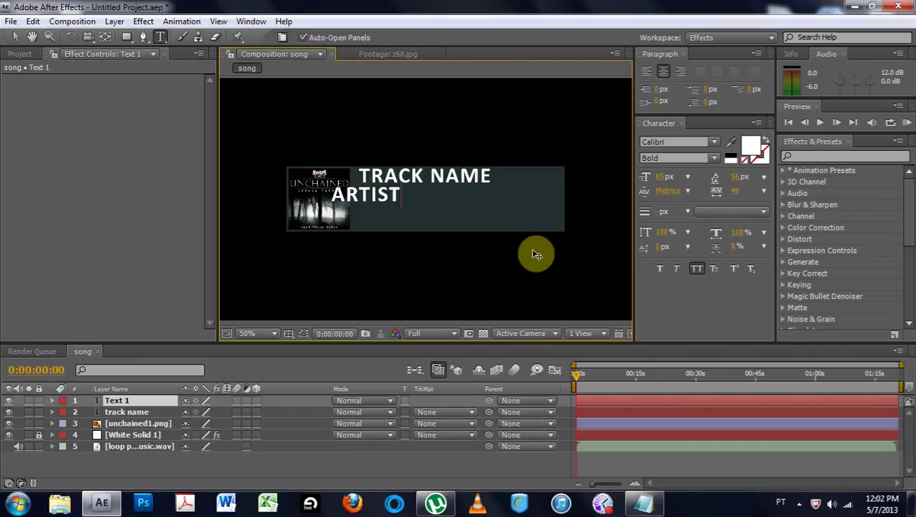
pyautogui.write(' NAME')
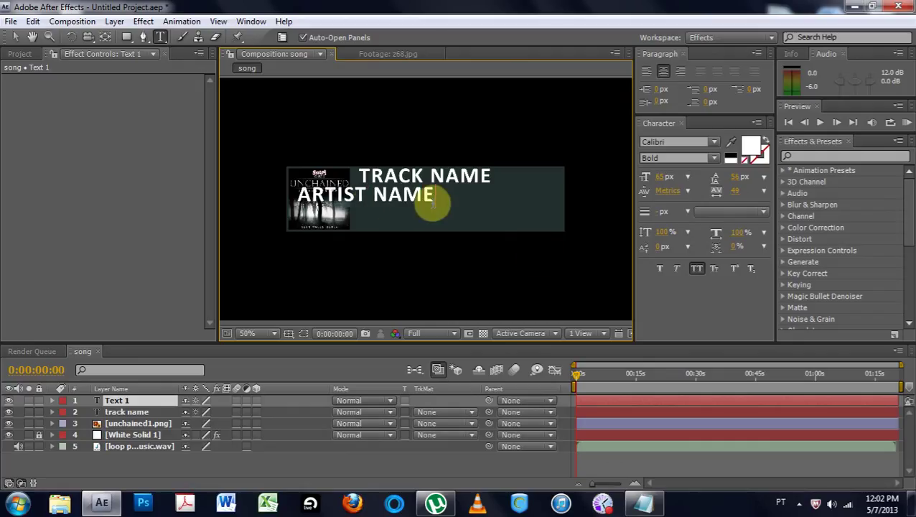
pyautogui.moveTo(429, 198); pyautogui.dragTo(246, 204)
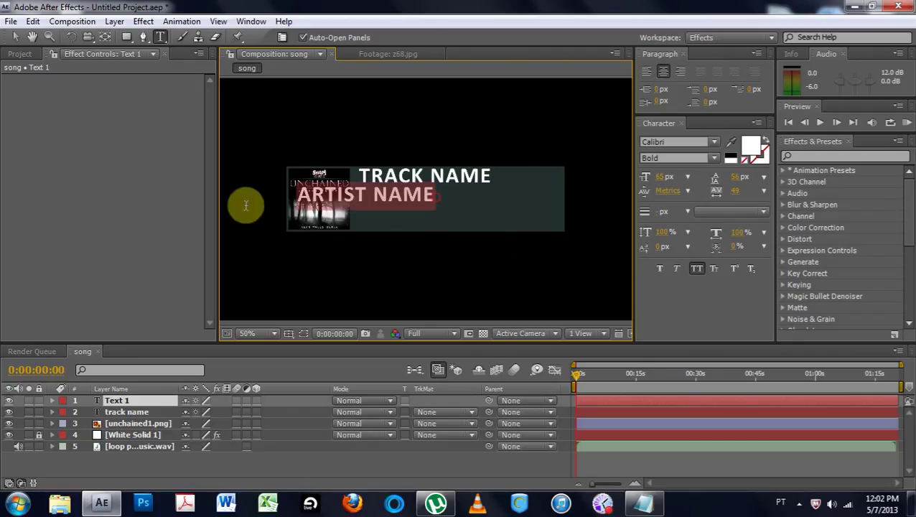
pyautogui.click(714, 158)
pyautogui.click(700, 203)
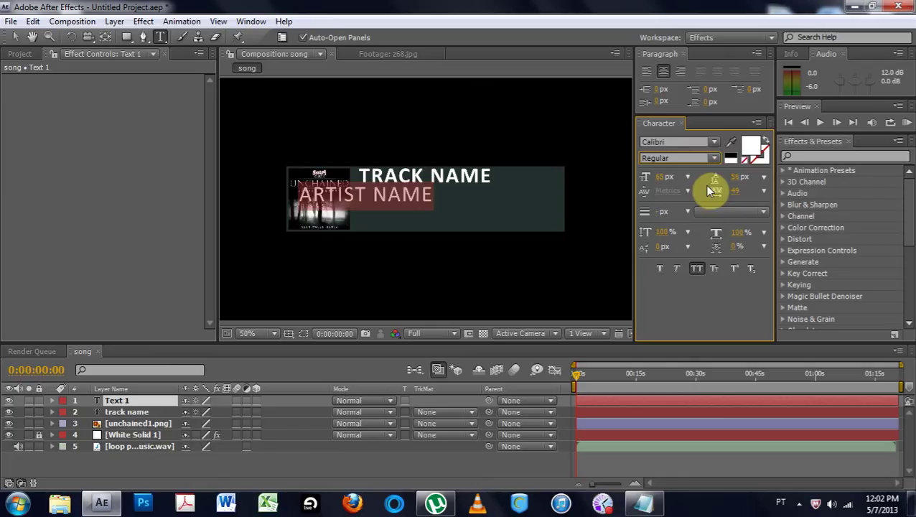
pyautogui.moveTo(732, 190); pyautogui.dragTo(792, 194)
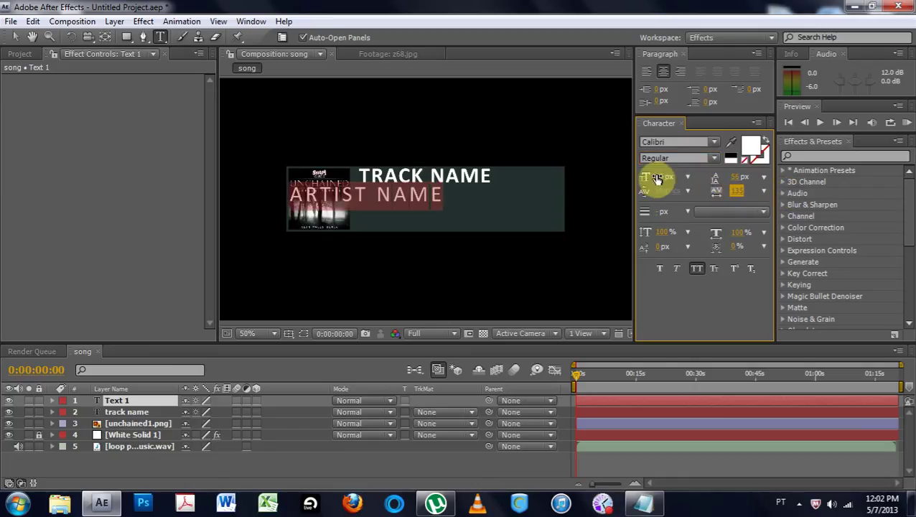
pyautogui.moveTo(656, 182); pyautogui.dragTo(645, 181)
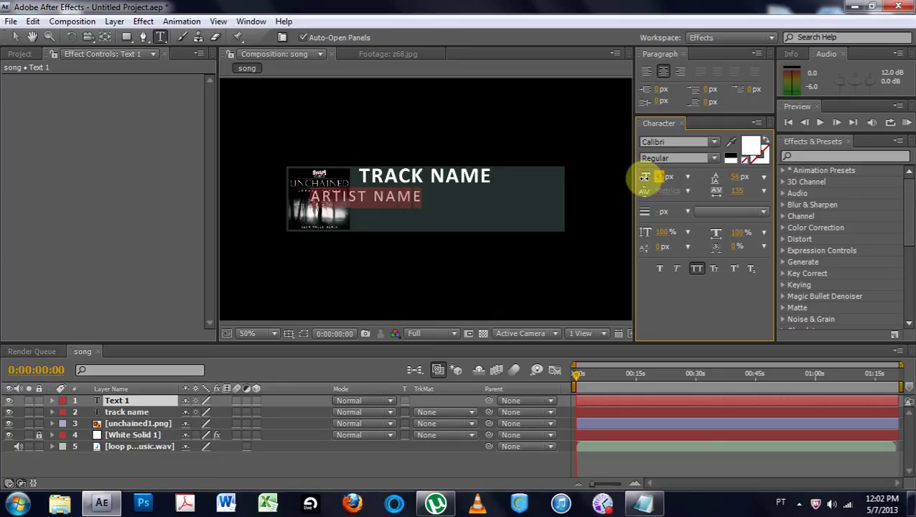
pyautogui.click(24, 36)
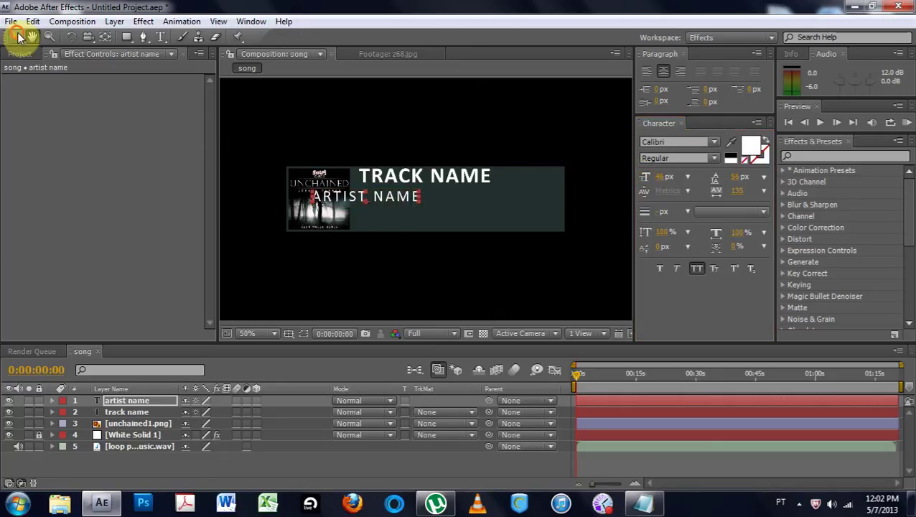
# - Align ARTIST NAME under TRACK NAME, nudging it slightly left
pyautogui.moveTo(352, 201); pyautogui.dragTo(394, 194)
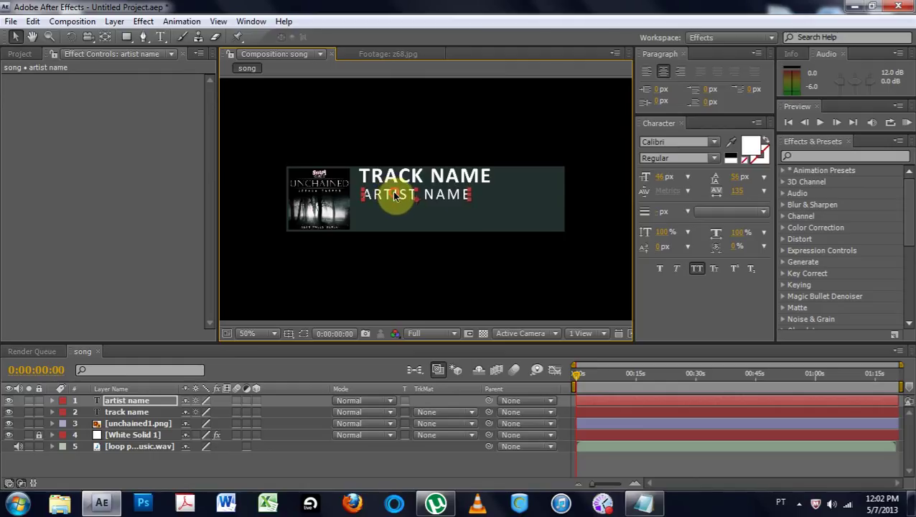
pyautogui.click(388, 209)
pyautogui.click(370, 201)
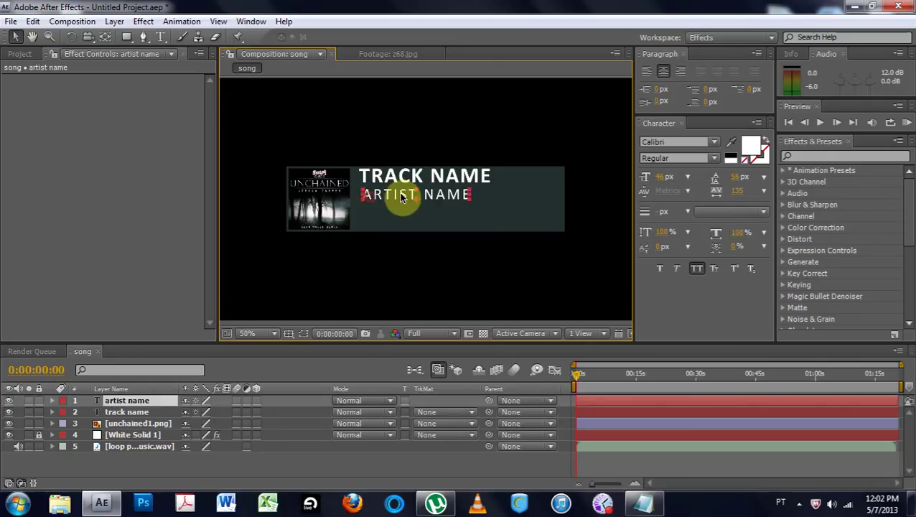
pyautogui.hotkey('shift', 'Left')
pyautogui.click(375, 216)
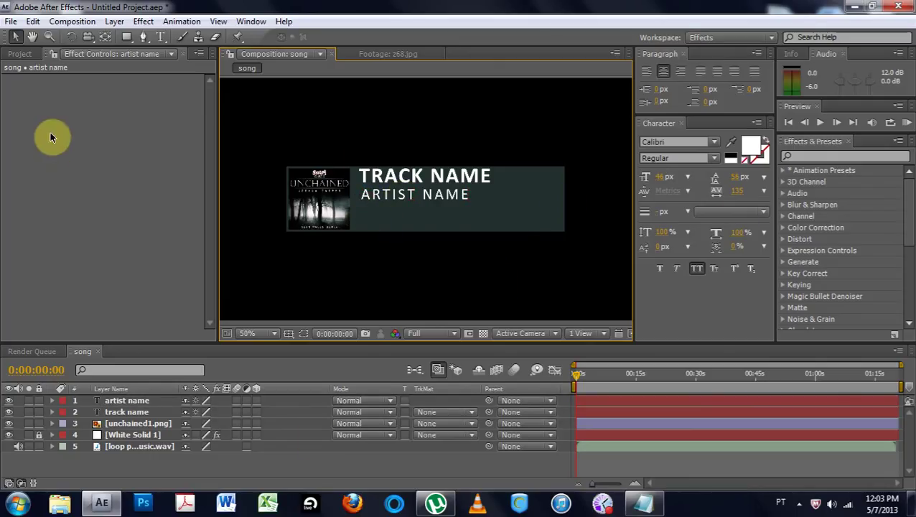
# - Type 'LABEL NAME' in Light Italic and reduce it to 35 px
pyautogui.click(160, 36)
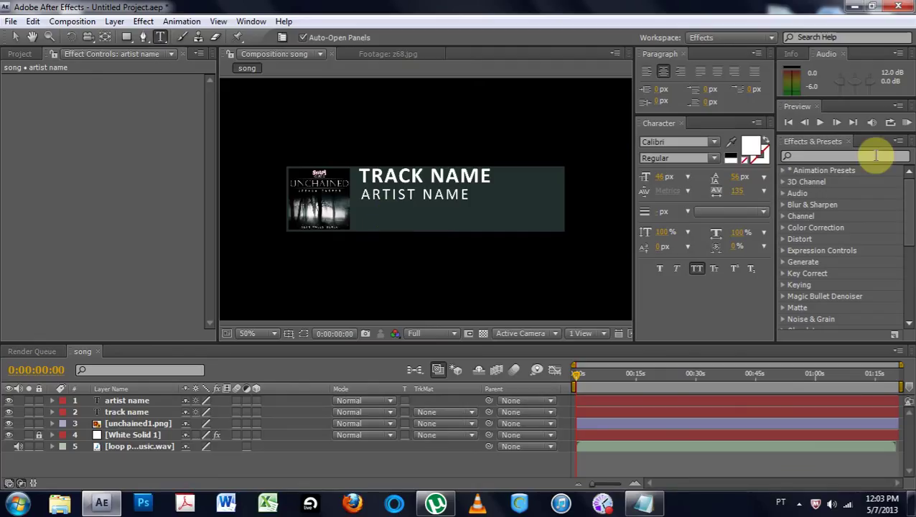
pyautogui.click(711, 158)
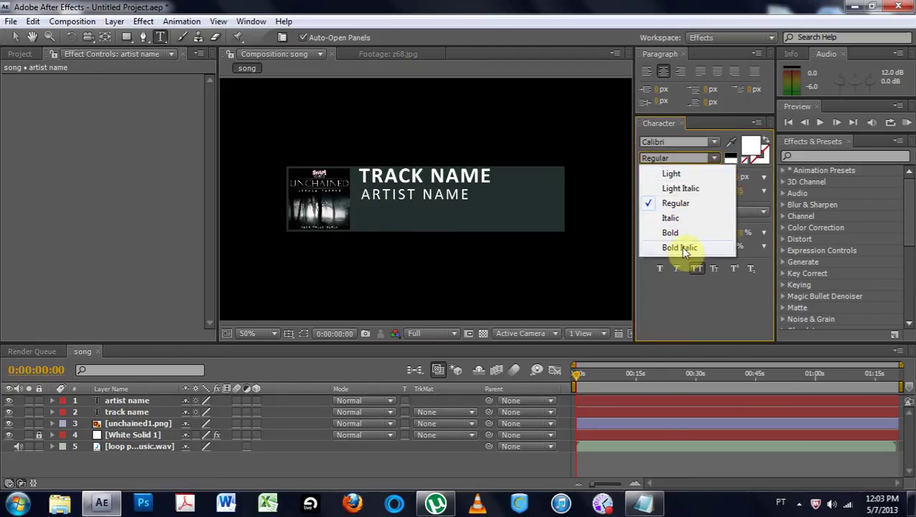
pyautogui.click(682, 188)
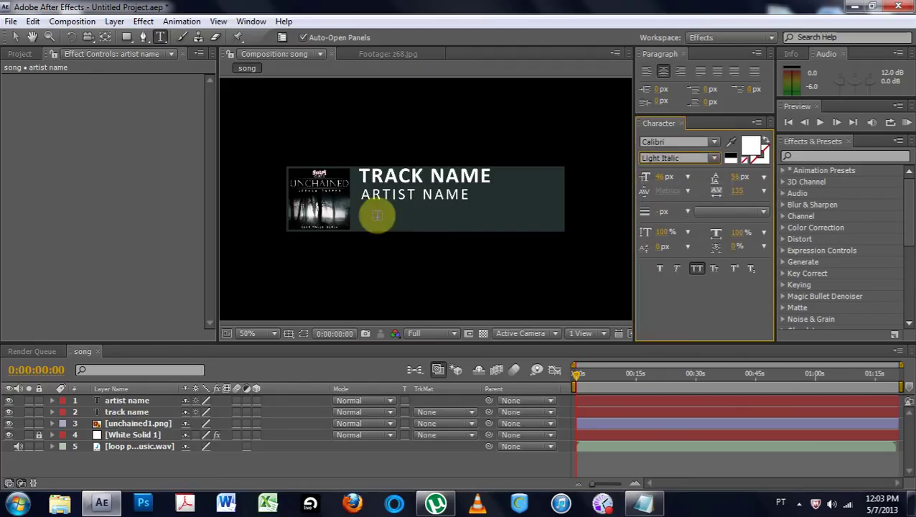
pyautogui.click(367, 215)
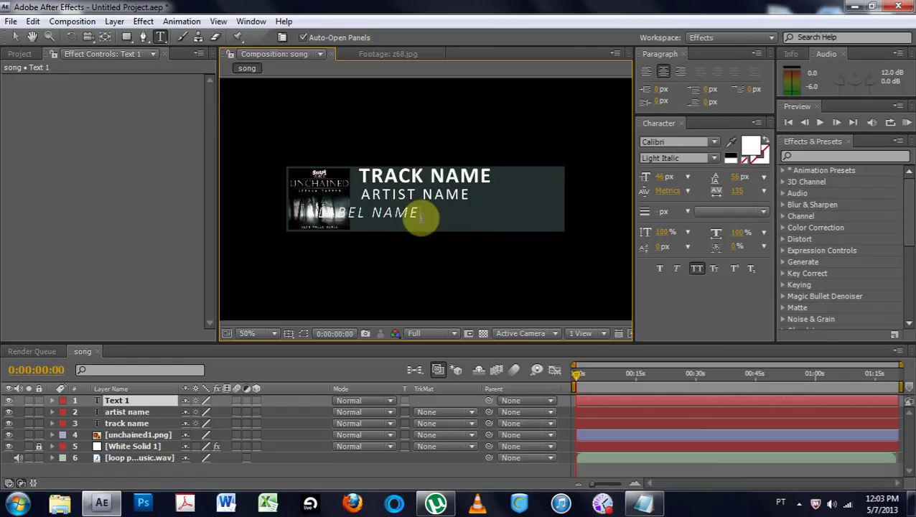
pyautogui.moveTo(419, 216); pyautogui.dragTo(308, 214)
pyautogui.moveTo(667, 179); pyautogui.dragTo(650, 176)
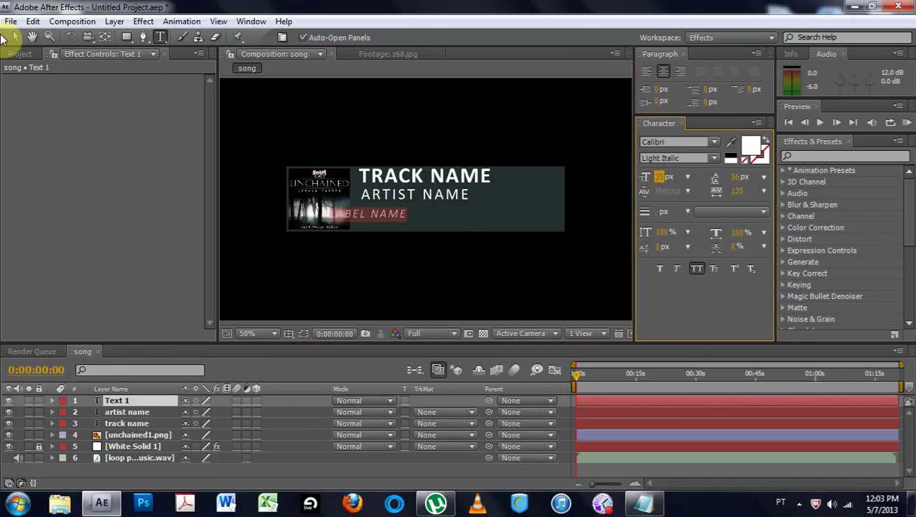
pyautogui.click(15, 36)
# - Position LABEL NAME under ARTIST NAME, nudging it into alignment with the titles
pyautogui.moveTo(378, 219); pyautogui.dragTo(409, 210)
pyautogui.click(395, 227)
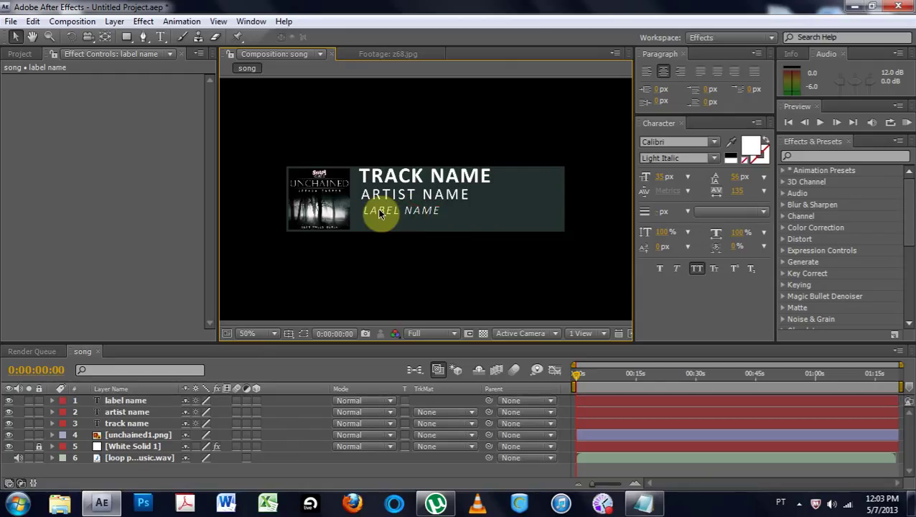
pyautogui.click(374, 215)
pyautogui.press('Left')
pyautogui.press('Left')
pyautogui.press('Left')
pyautogui.press('Left')
pyautogui.press('Left')
pyautogui.press('Left')
pyautogui.press('Up')
pyautogui.press('Up')
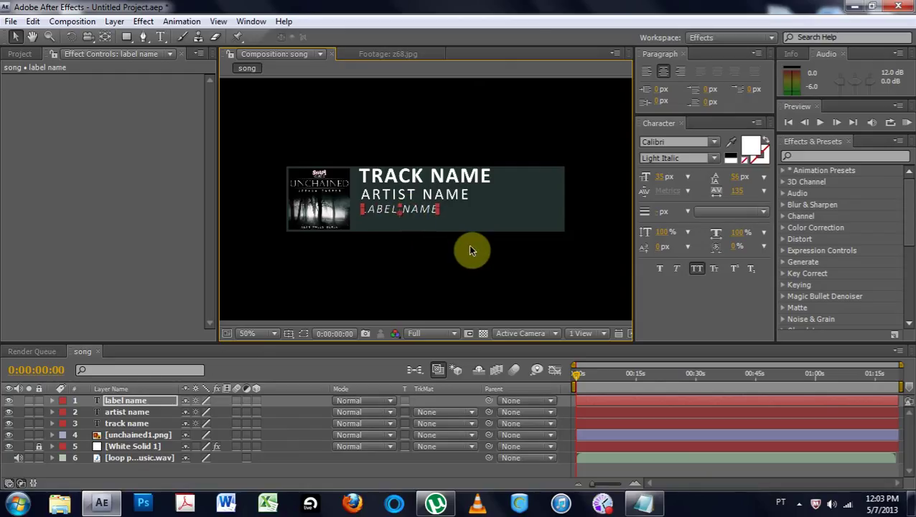
pyautogui.click(440, 262)
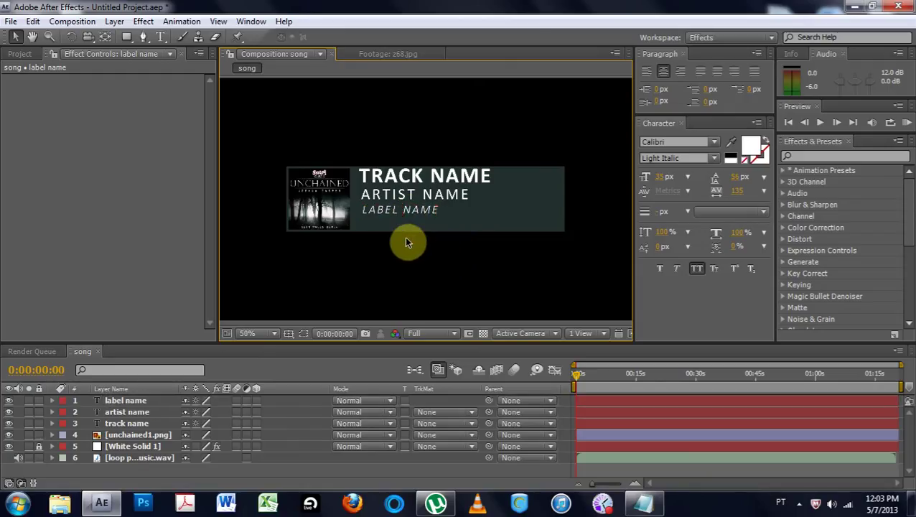
pyautogui.click(374, 216)
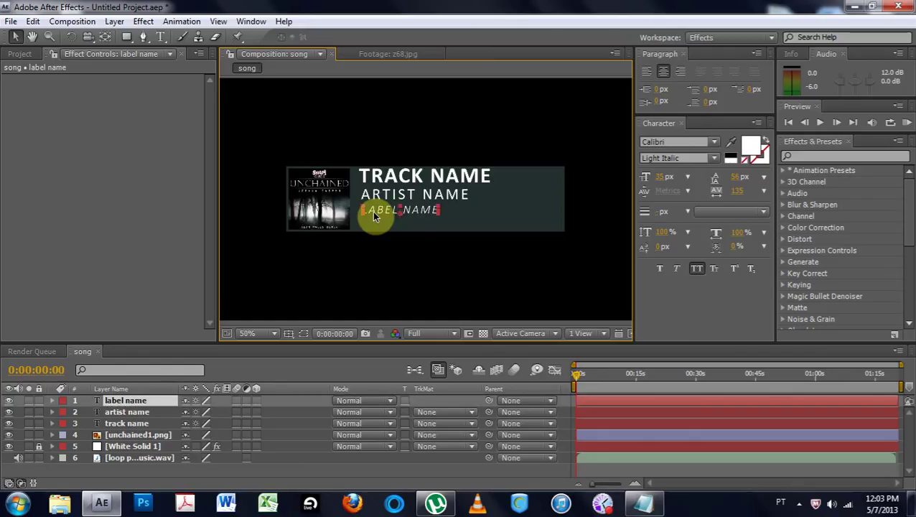
pyautogui.click(407, 235)
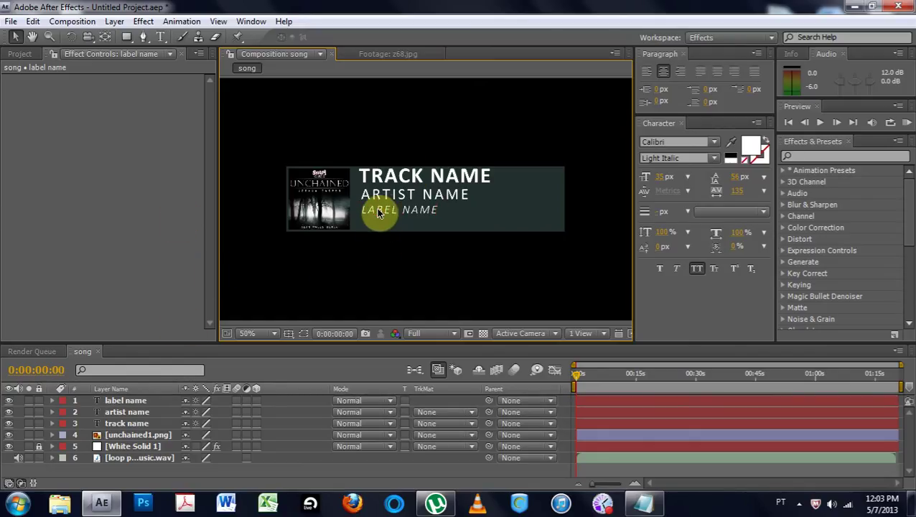
pyautogui.click(378, 212)
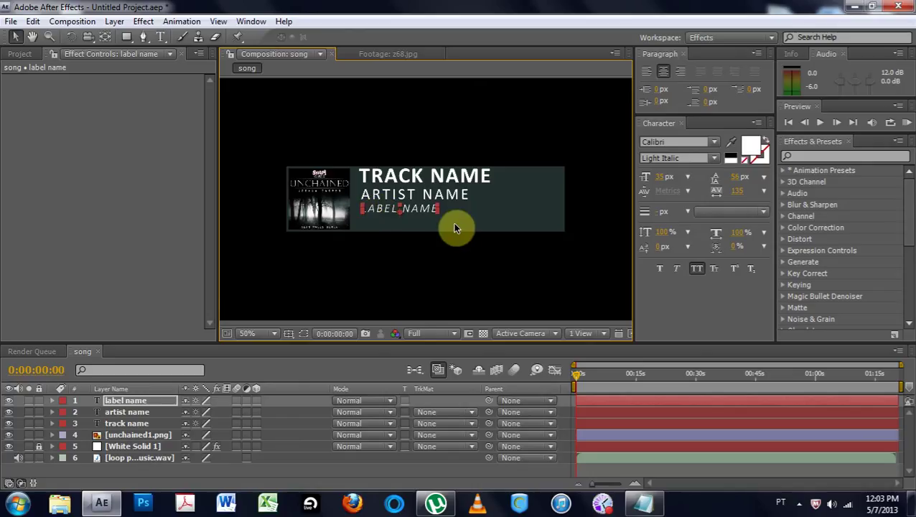
pyautogui.click(368, 228)
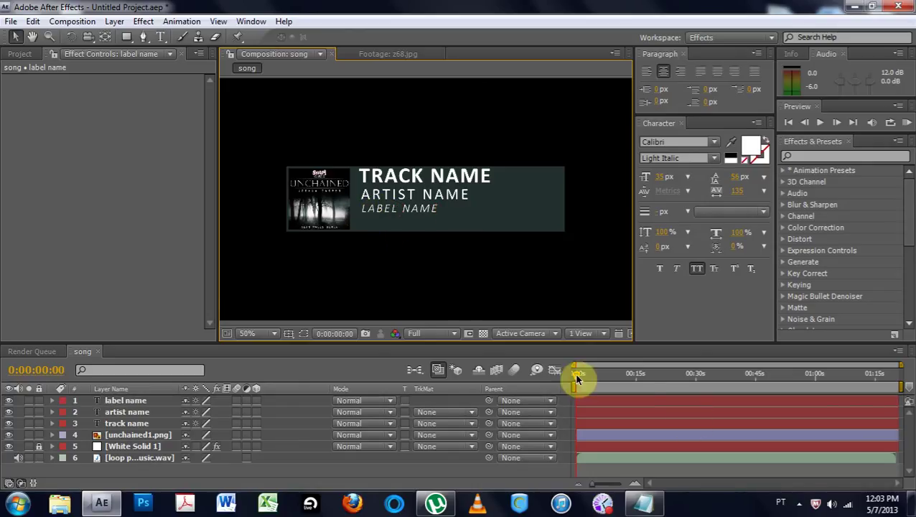
pyautogui.click(578, 374)
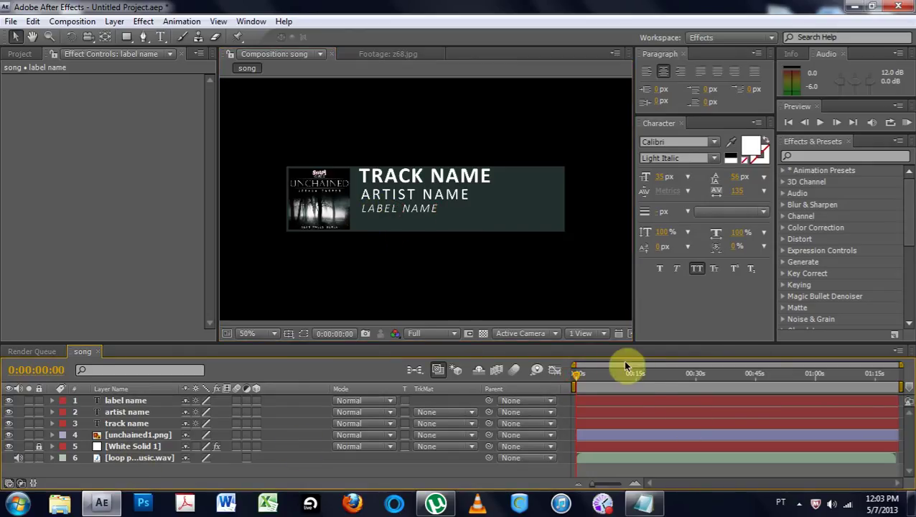
pyautogui.moveTo(593, 377); pyautogui.dragTo(627, 374)
pyautogui.moveTo(569, 386); pyautogui.dragTo(567, 384)
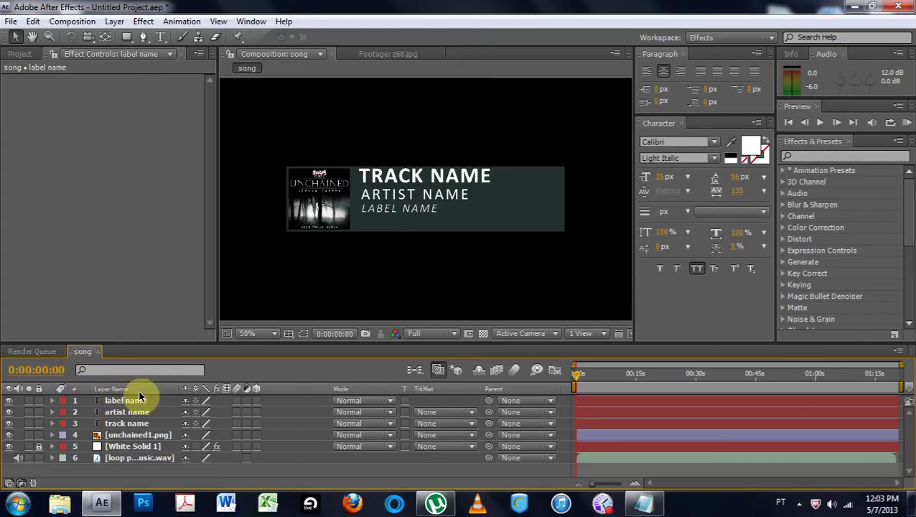
# - Start a new Regular-style text layer below LABEL NAME
pyautogui.click(107, 400)
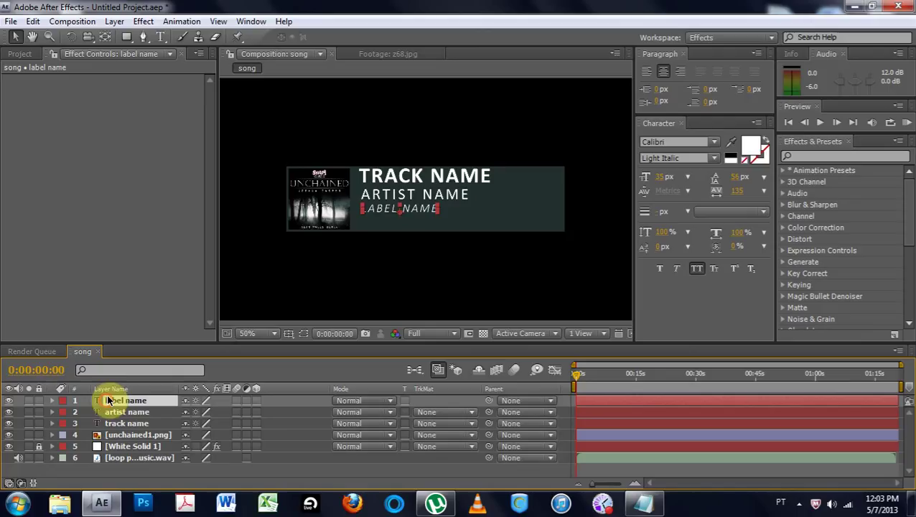
pyautogui.click(164, 38)
pyautogui.click(364, 224)
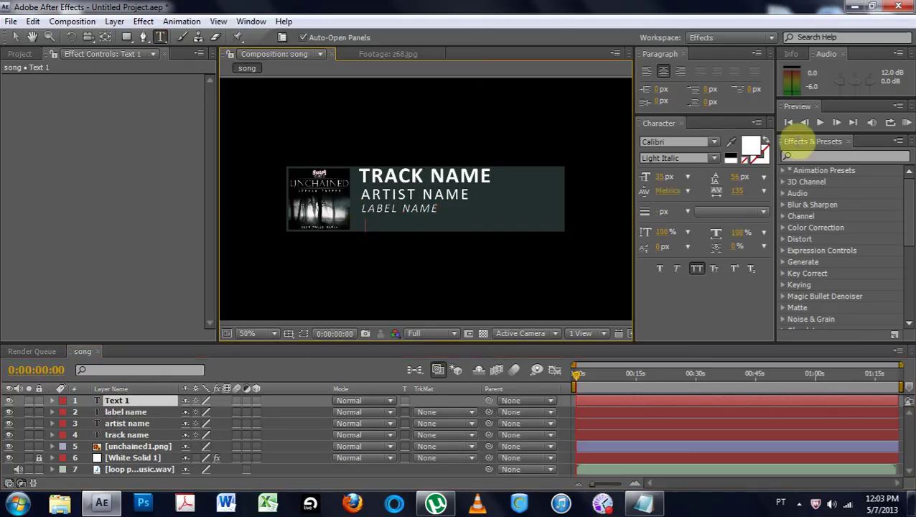
pyautogui.click(713, 158)
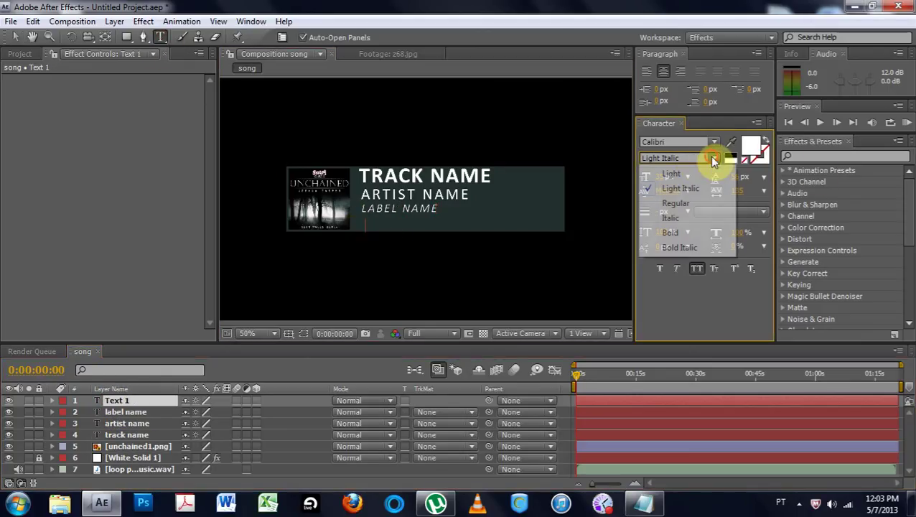
pyautogui.click(676, 203)
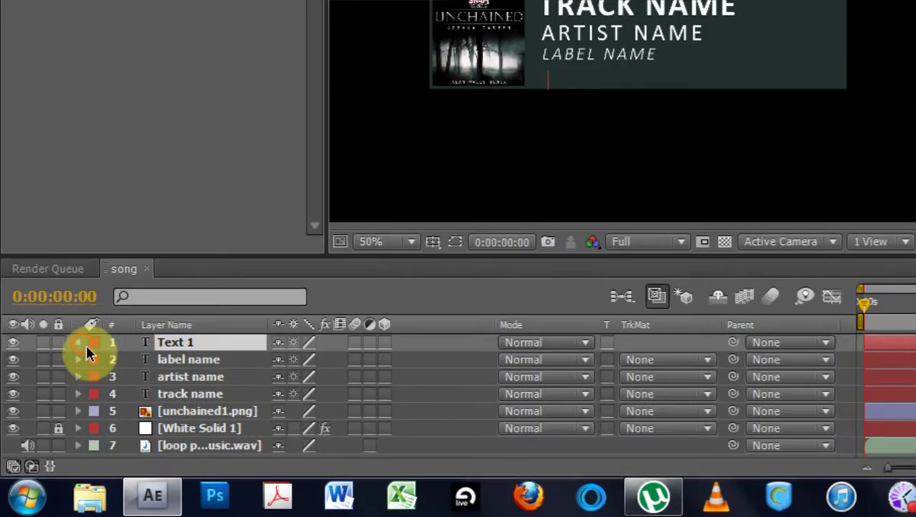
# - Enable an expression on the new text layer's Source Text property
pyautogui.click(78, 343)
pyautogui.click(97, 360)
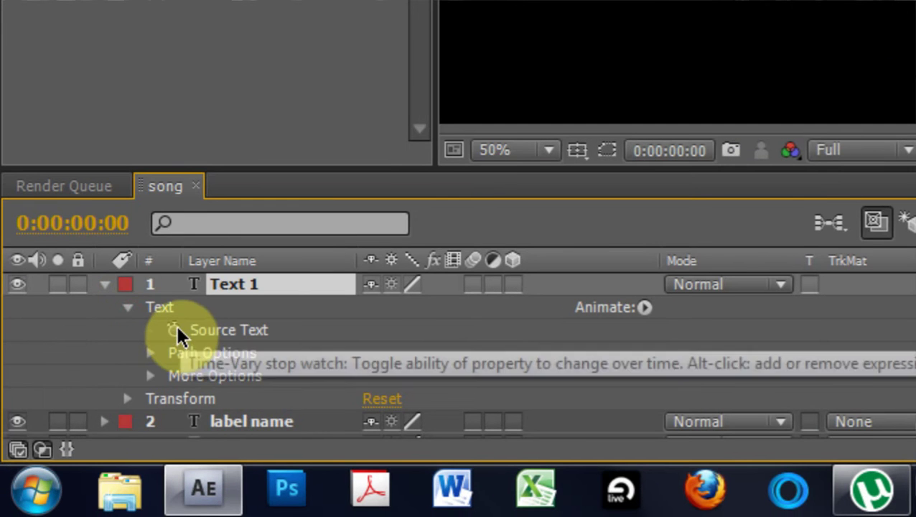
pyautogui.keyDown('alt'); pyautogui.click(174, 330); pyautogui.keyUp('alt')
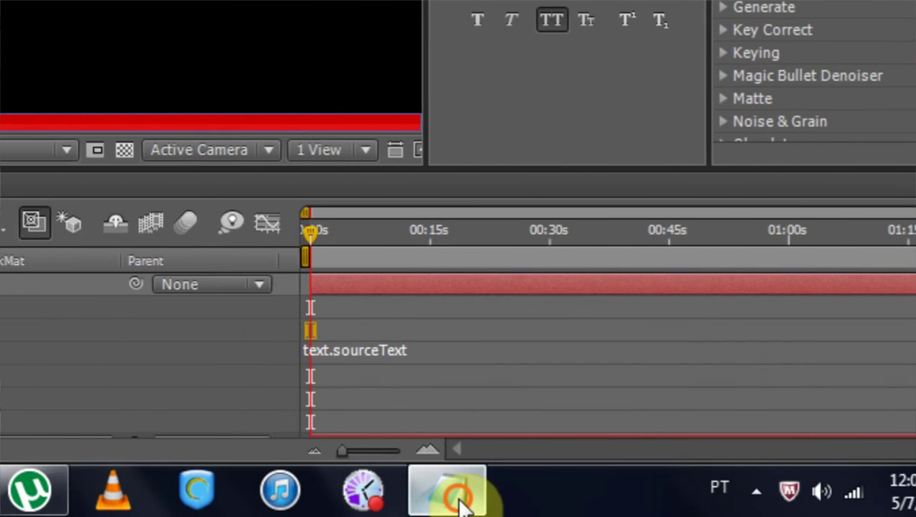
# - Select all of the minutes-and-seconds timer code in the Notepad time counter expression cs4.txt file
pyautogui.click(460, 501)
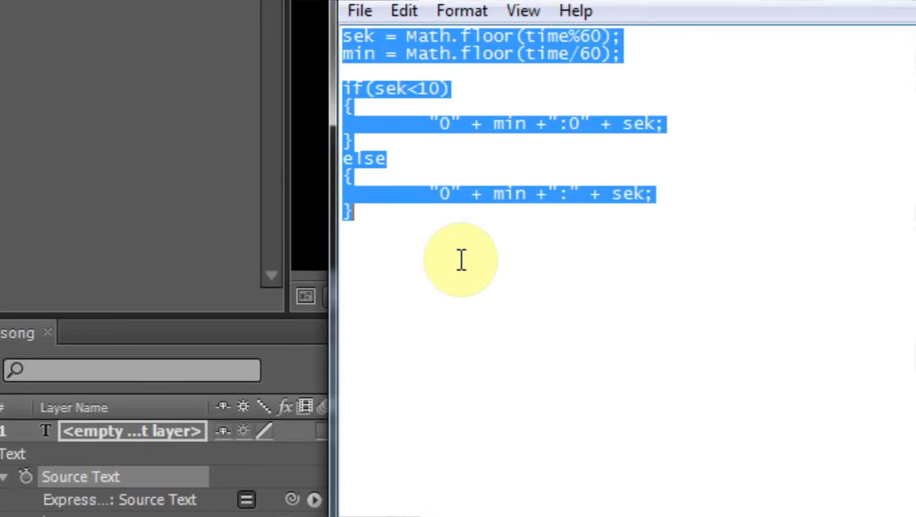
pyautogui.click(545, 271)
pyautogui.moveTo(474, 256); pyautogui.dragTo(357, 77)
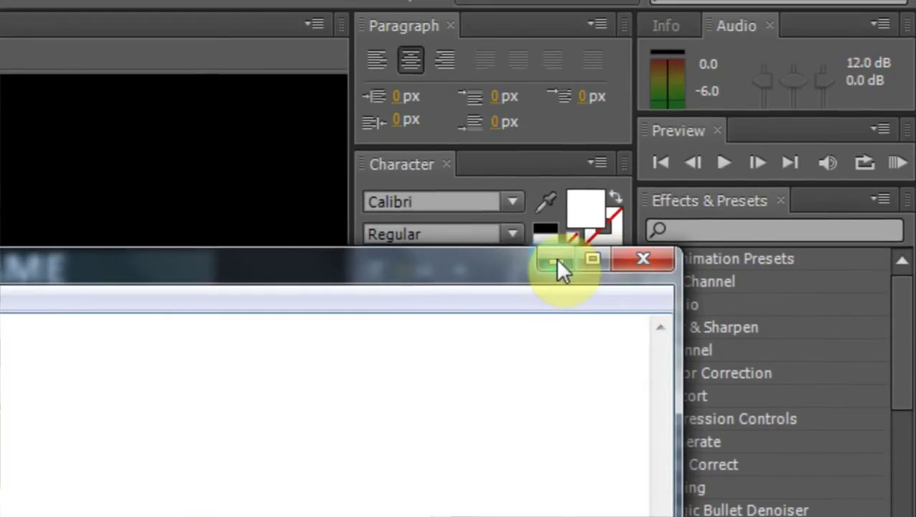
# - Paste the timer code over text.sourceText in the empty text layer's Source Text expression
pyautogui.click(558, 264)
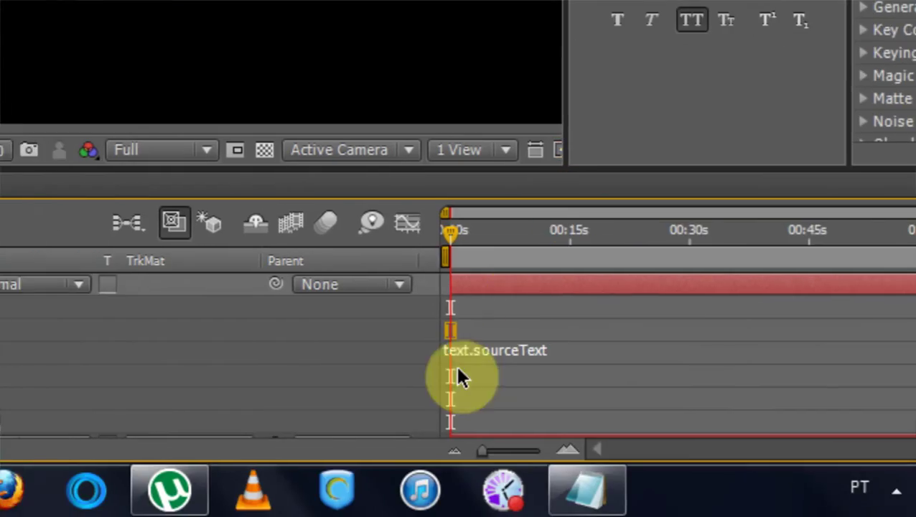
pyautogui.click(459, 352)
pyautogui.hotkey('ctrl', 'v')
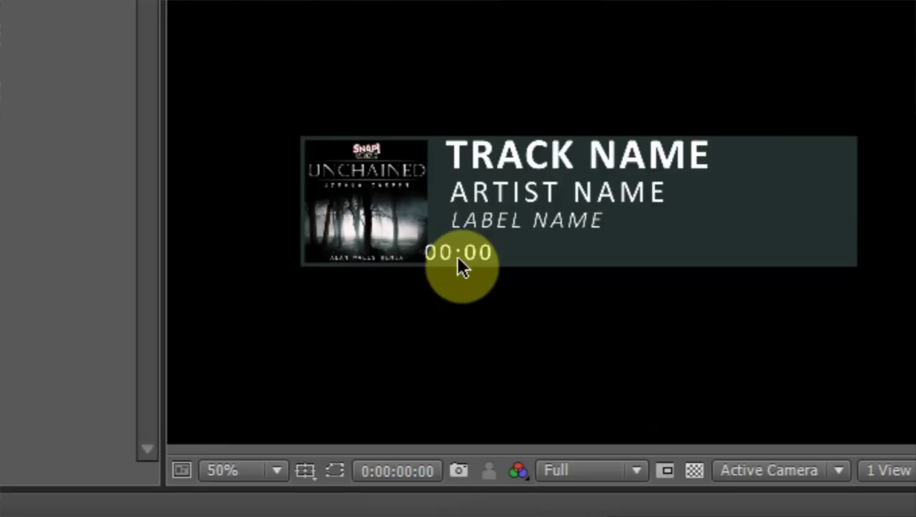
# - Check the resulting 00:00 clock text, then reopen the expression alongside the Notepad code
pyautogui.click(730, 452)
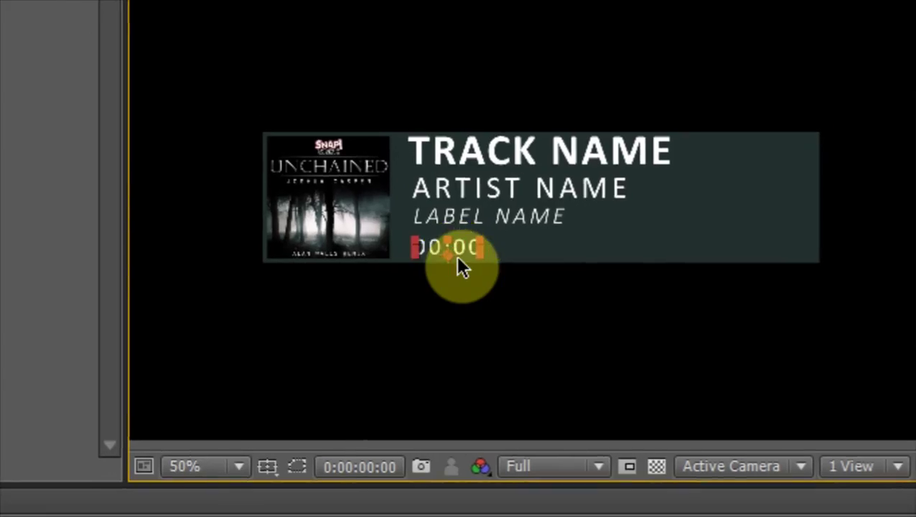
pyautogui.click(523, 330)
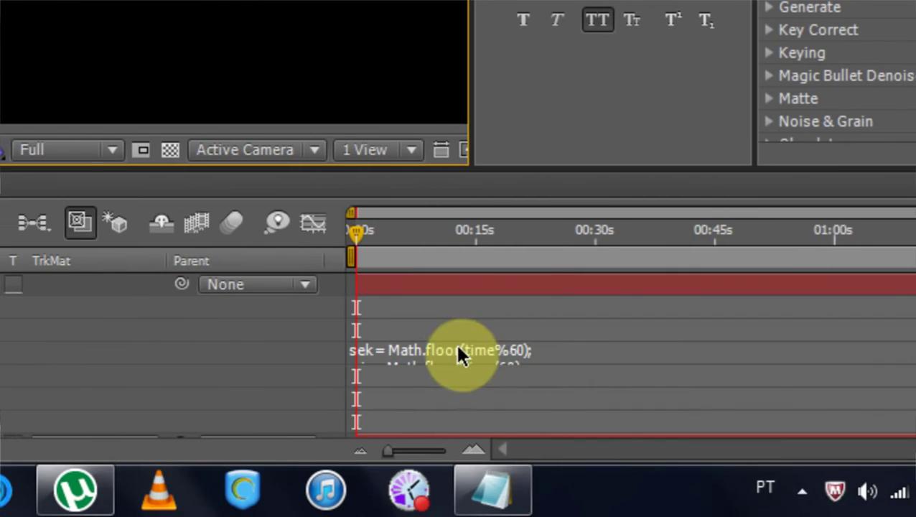
pyautogui.click(459, 351)
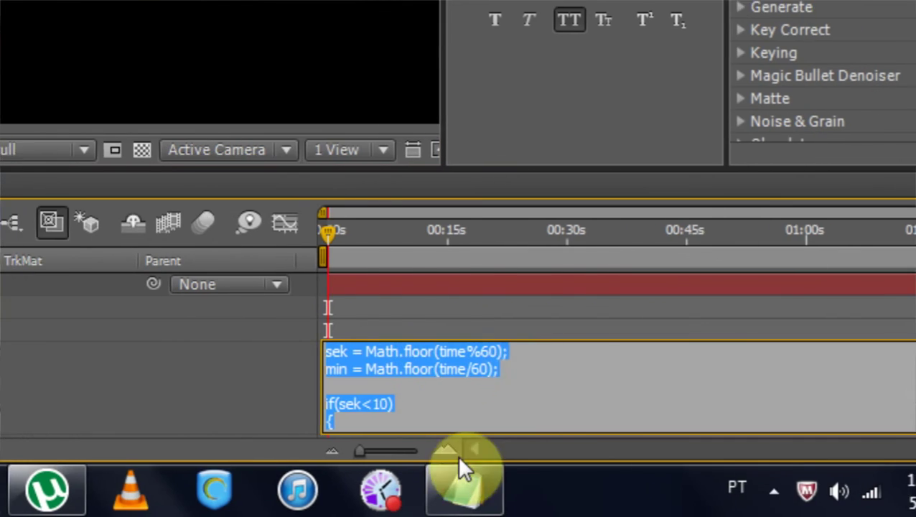
pyautogui.click(407, 490)
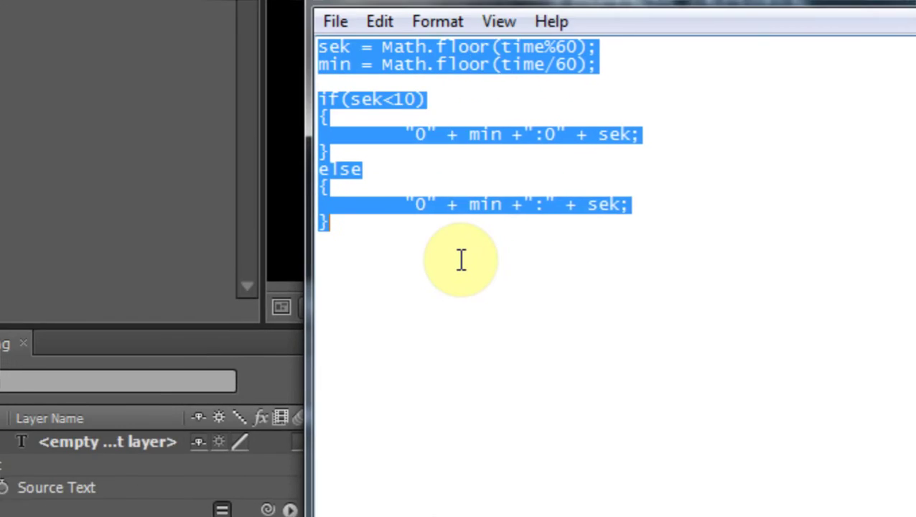
pyautogui.click(461, 260)
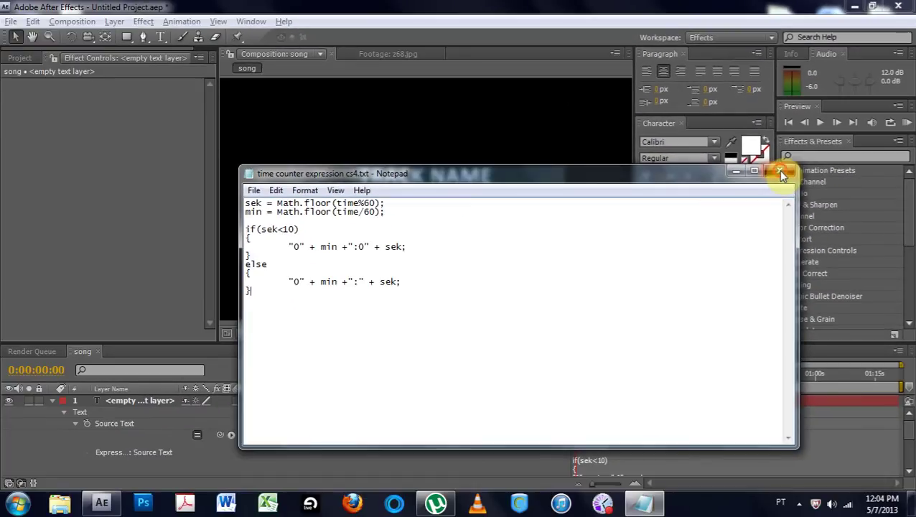
# - Close the Notepad notes and scrub the timeline forward to watch the clock count up
pyautogui.click(753, 208)
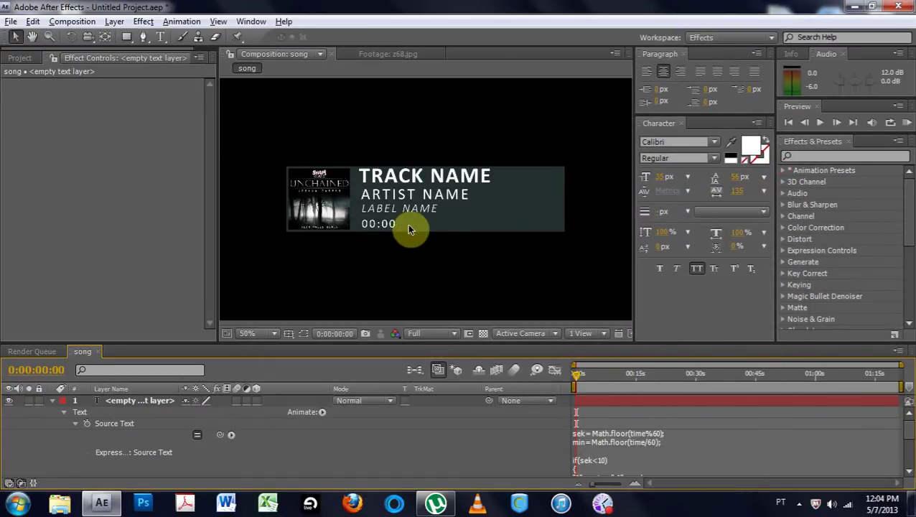
pyautogui.moveTo(580, 379); pyautogui.dragTo(627, 389)
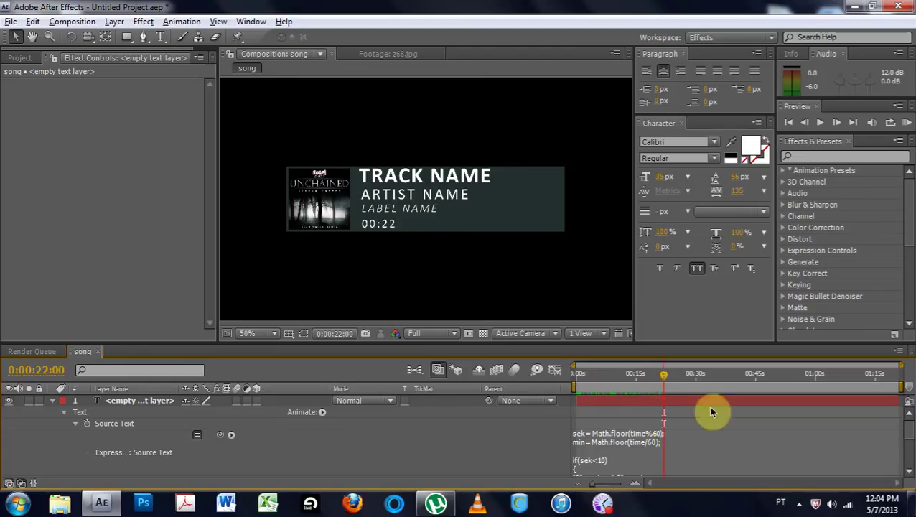
pyautogui.moveTo(681, 379); pyautogui.dragTo(629, 379)
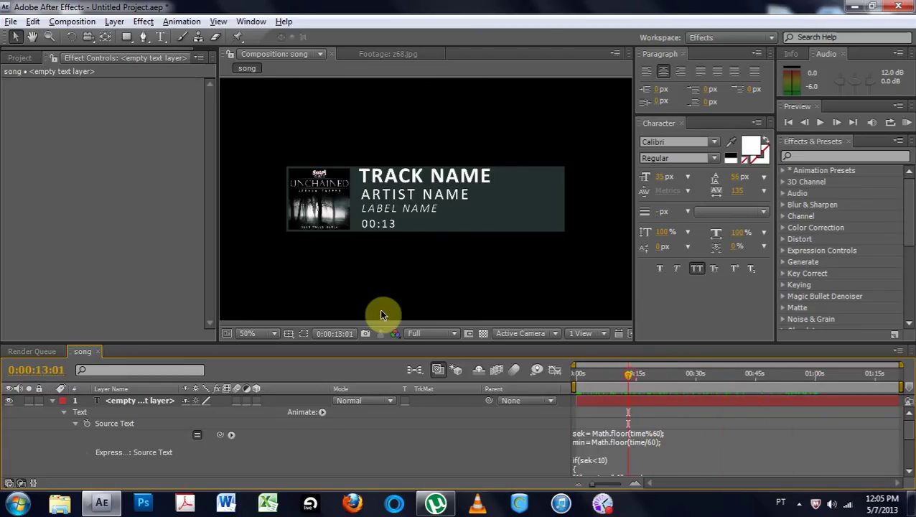
# - Inspect the clock and LABEL NAME text layers, confirming the clock reads 00:13
pyautogui.doubleClick(380, 225)
pyautogui.click(371, 216)
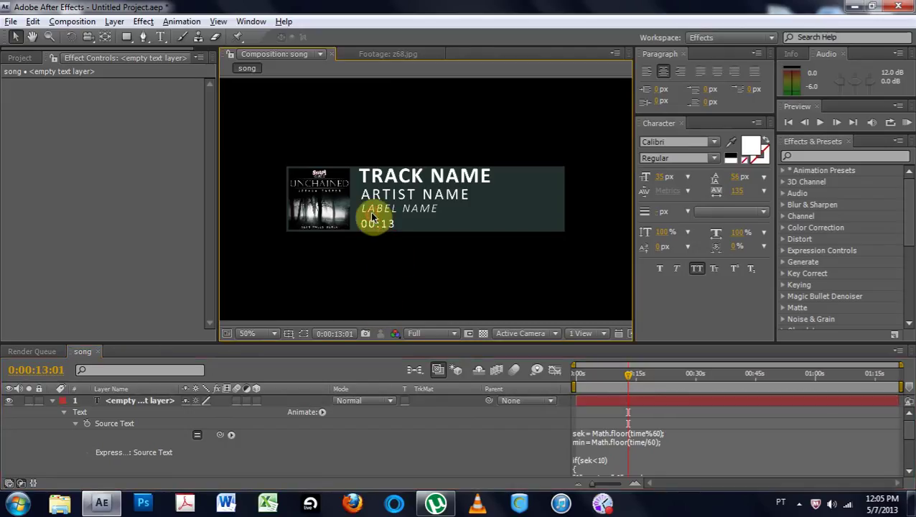
pyautogui.doubleClick(368, 211)
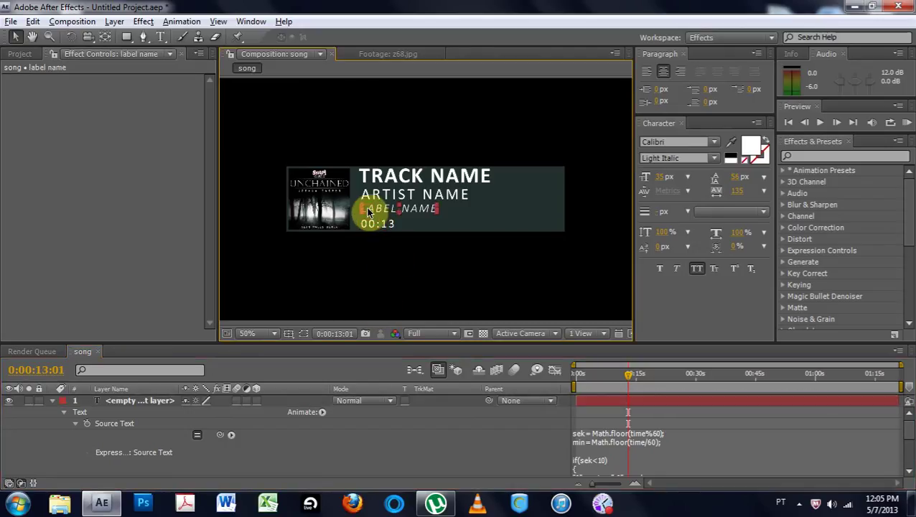
pyautogui.click(360, 261)
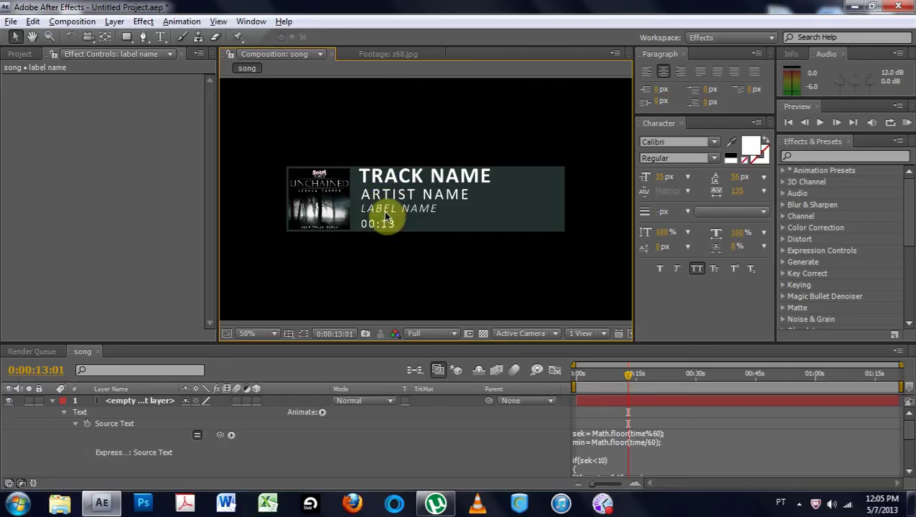
pyautogui.click(363, 264)
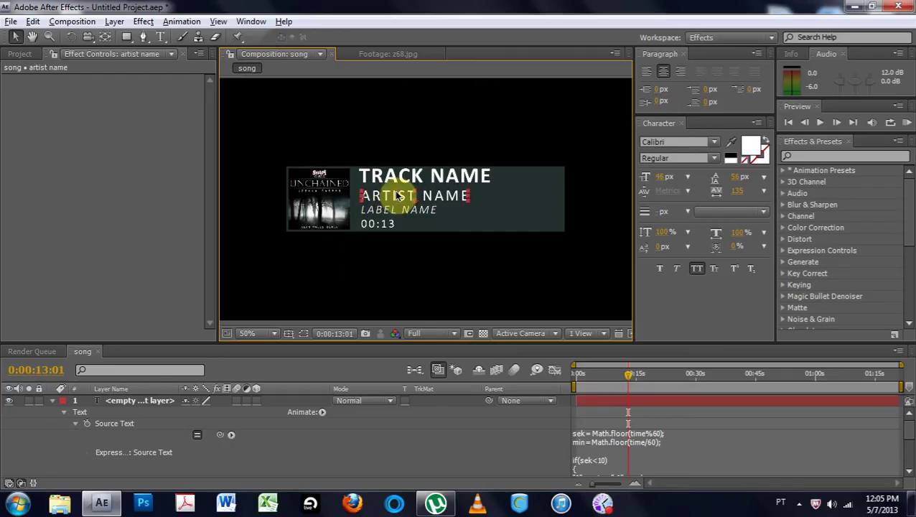
pyautogui.click(376, 210)
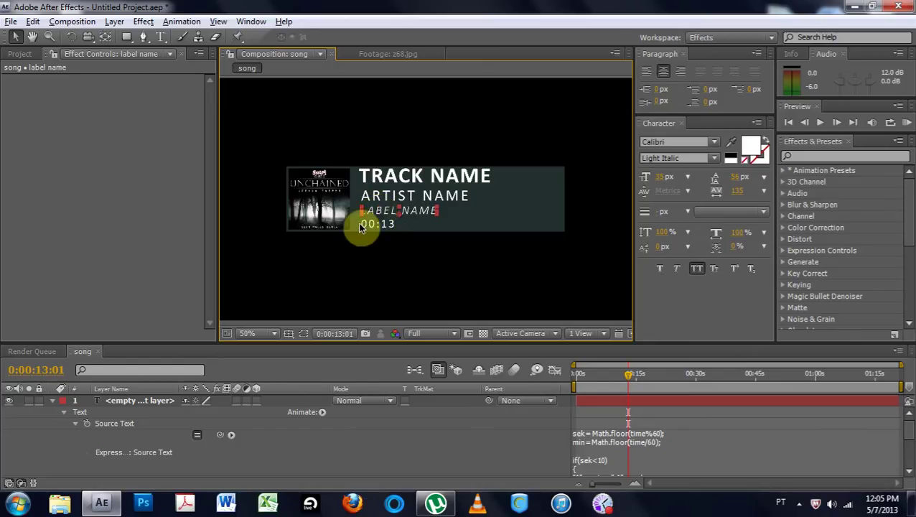
pyautogui.click(411, 265)
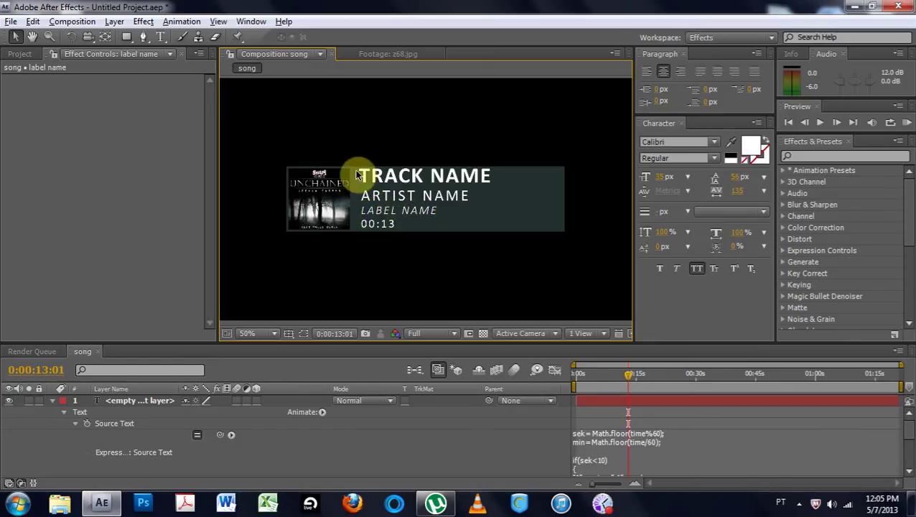
# - Create a new white solid layer, White Solid 2
pyautogui.click(127, 36)
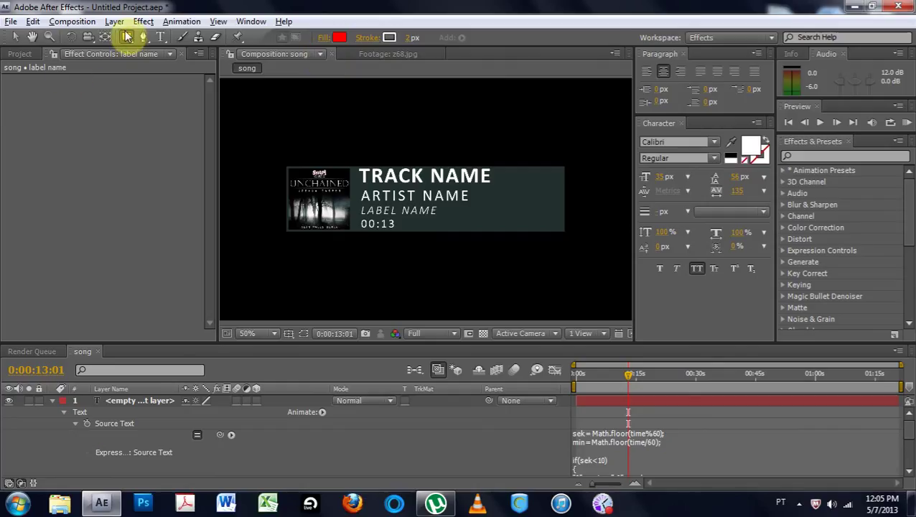
pyautogui.click(181, 22)
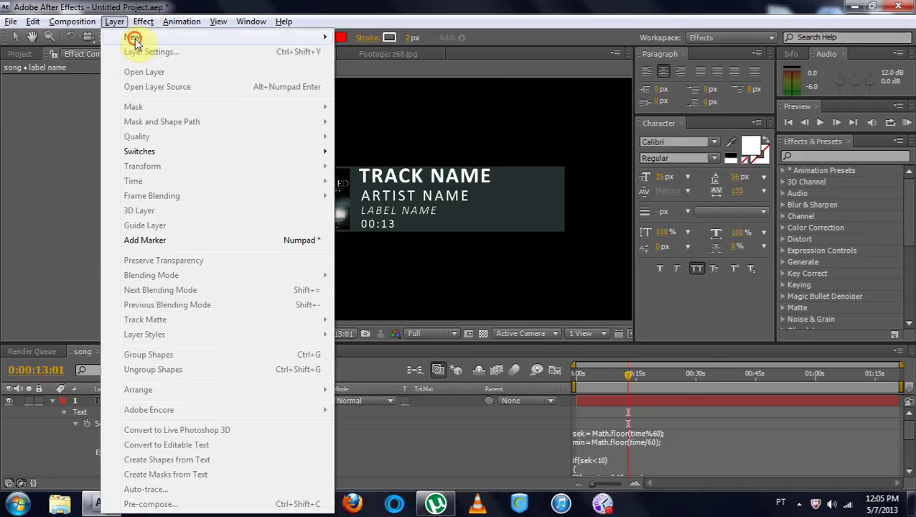
pyautogui.moveTo(131, 37)
pyautogui.click(365, 53)
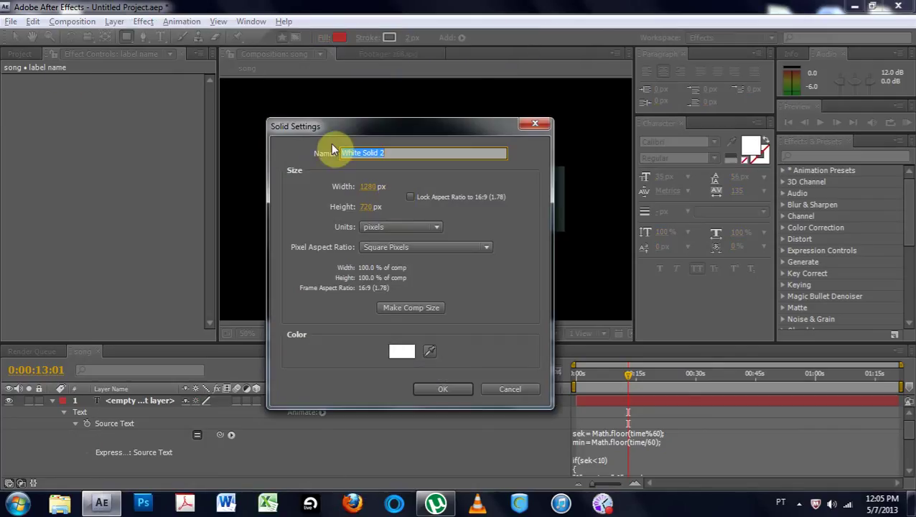
pyautogui.click(399, 351)
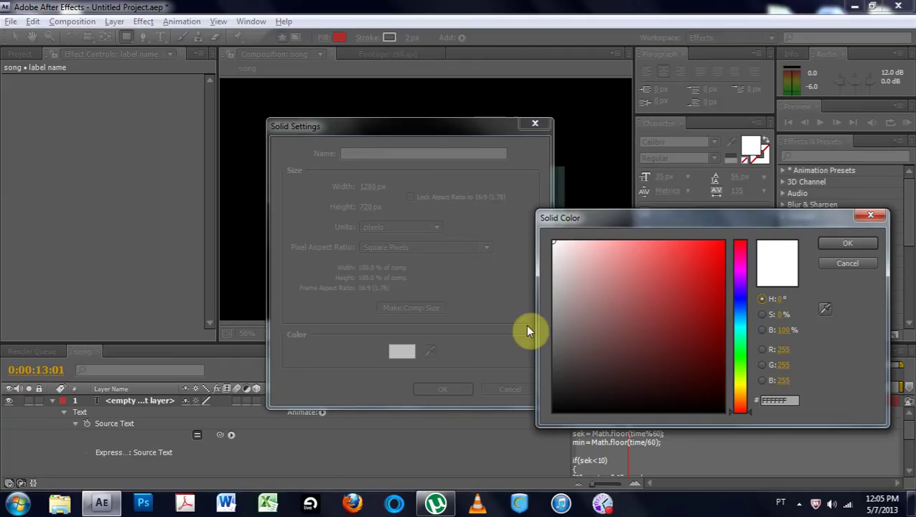
pyautogui.click(846, 243)
pyautogui.click(441, 390)
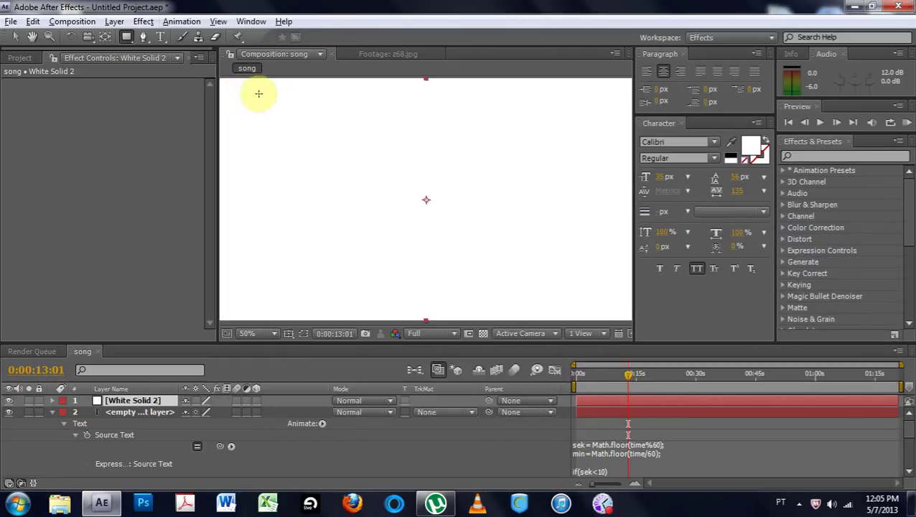
# - Shrink White Solid 2 into a thin bar and place it beneath TRACK NAME
pyautogui.press(',')
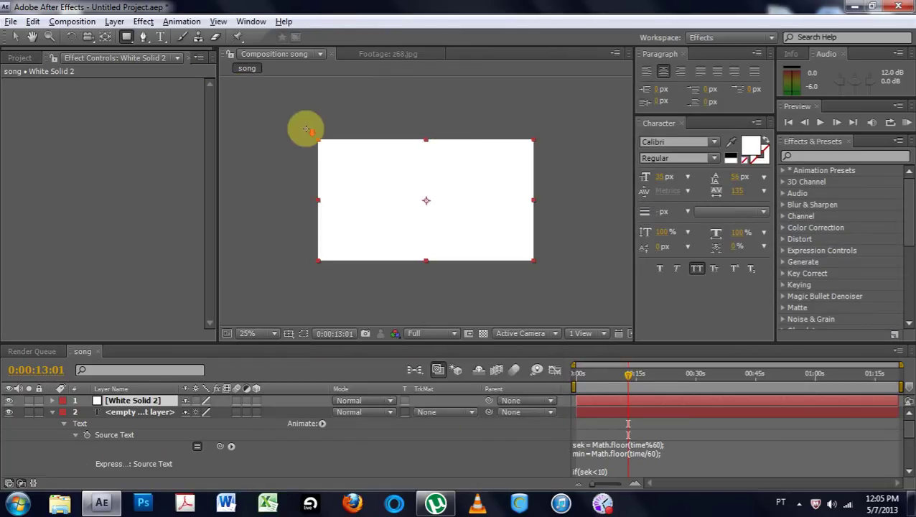
pyautogui.click(12, 38)
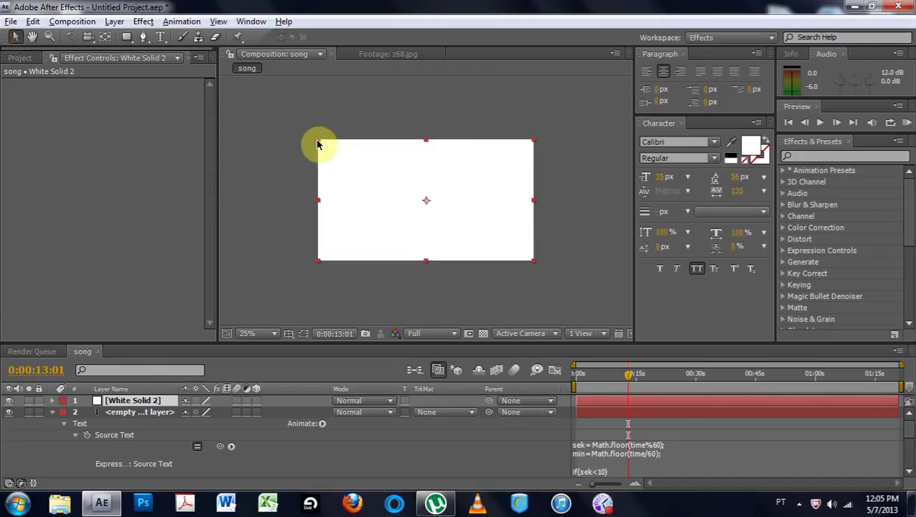
pyautogui.moveTo(318, 142); pyautogui.dragTo(370, 192)
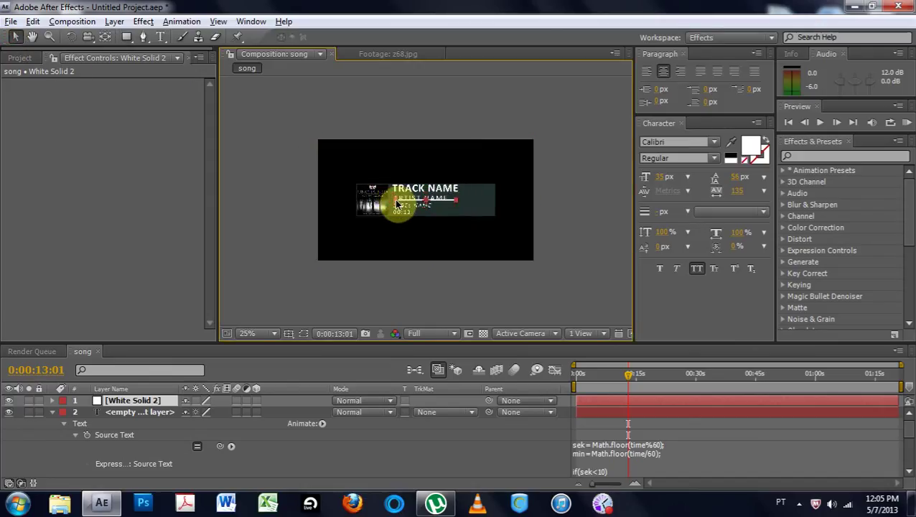
pyautogui.press('.')
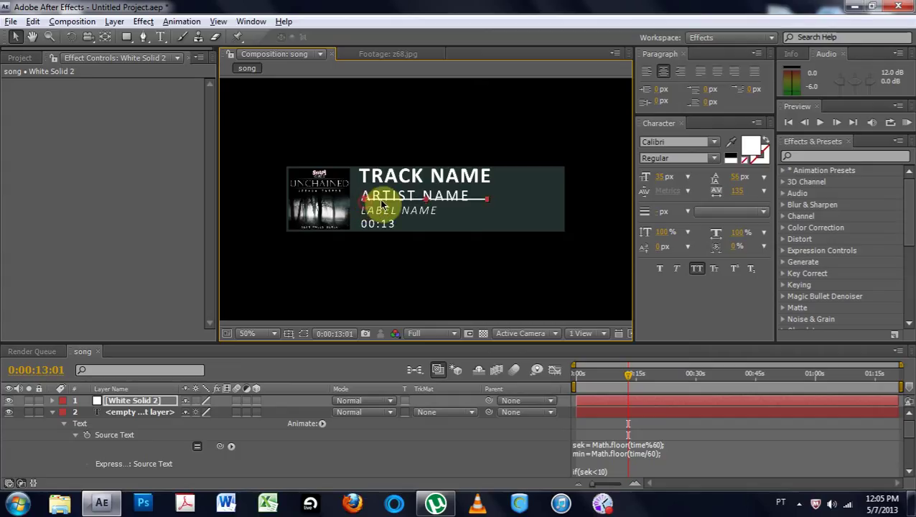
pyautogui.moveTo(368, 201); pyautogui.dragTo(375, 188)
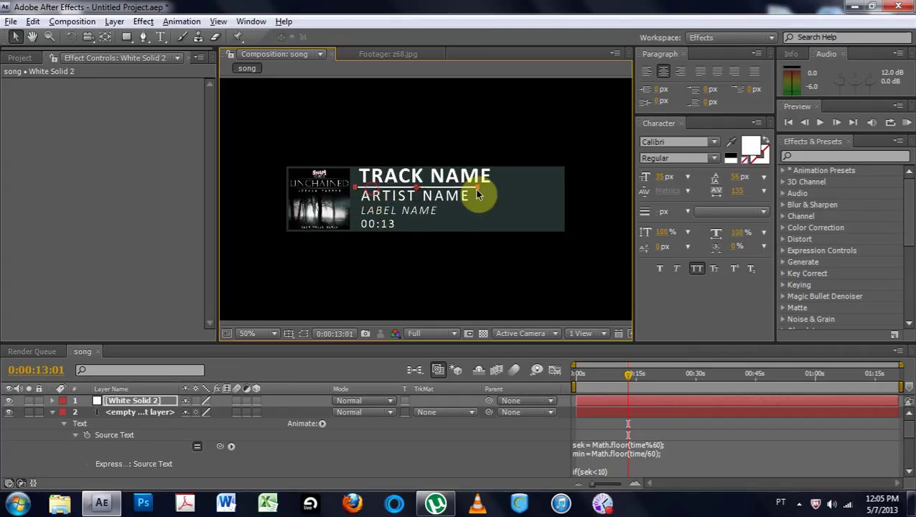
pyautogui.moveTo(493, 187)
pyautogui.mouseDown()
pyautogui.moveTo(502, 187)
pyautogui.moveTo(494, 186)
pyautogui.mouseUp()
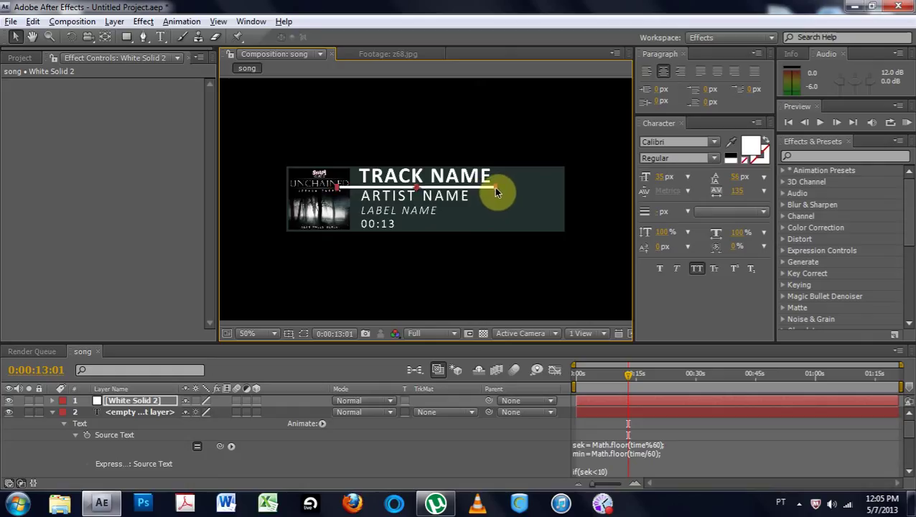
pyautogui.click(481, 192)
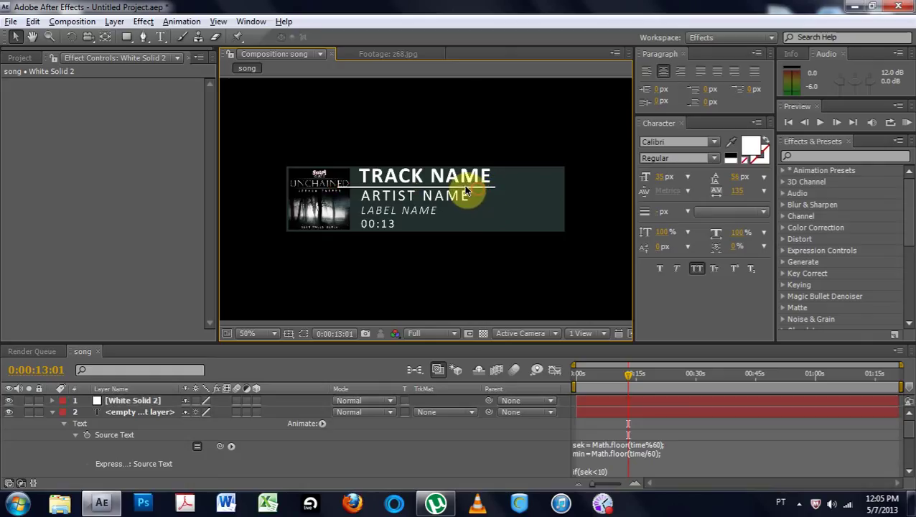
pyautogui.click(465, 191)
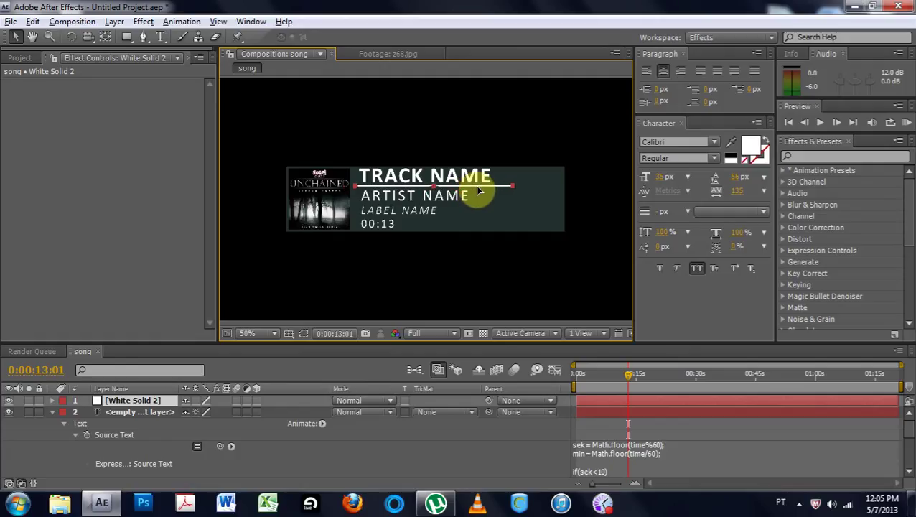
pyautogui.click(467, 135)
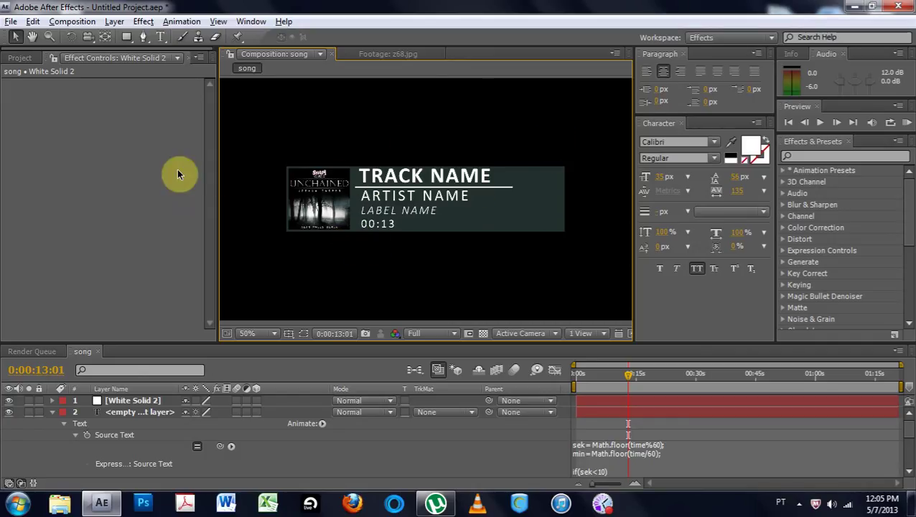
# - Apply a Ramp effect to the White Solid 1 background box
pyautogui.click(52, 412)
pyautogui.click(129, 458)
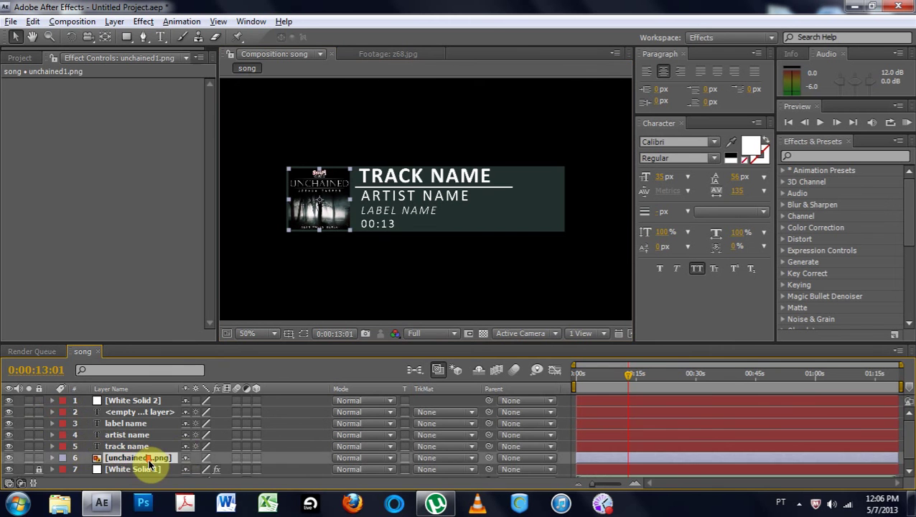
pyautogui.scroll(-1, 151, 468)
pyautogui.click(32, 451)
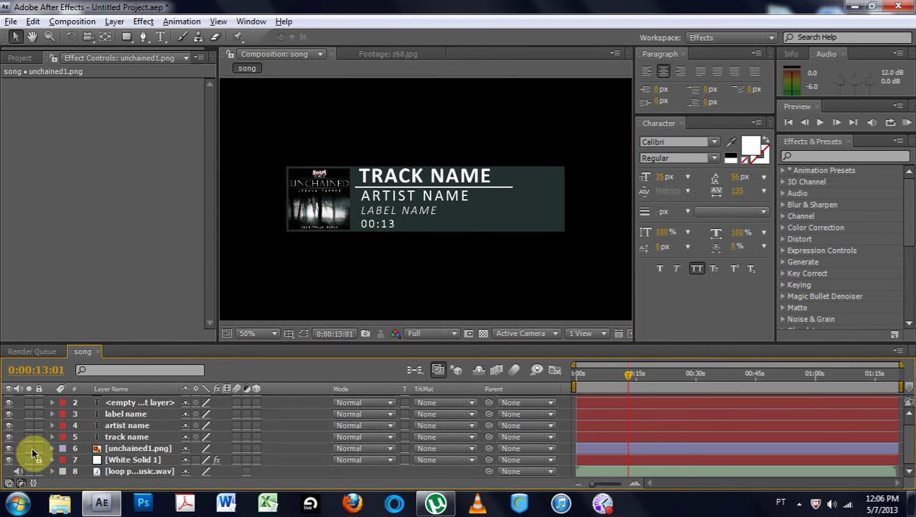
pyautogui.click(147, 460)
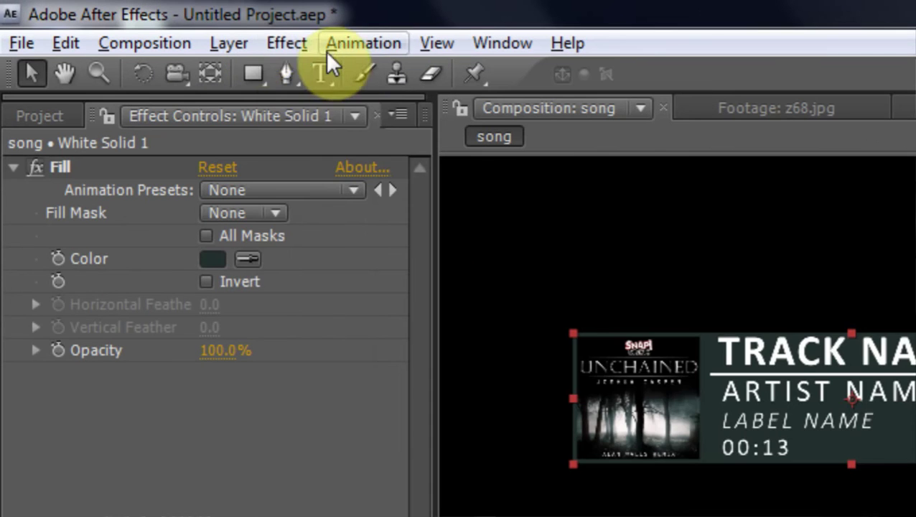
pyautogui.click(288, 43)
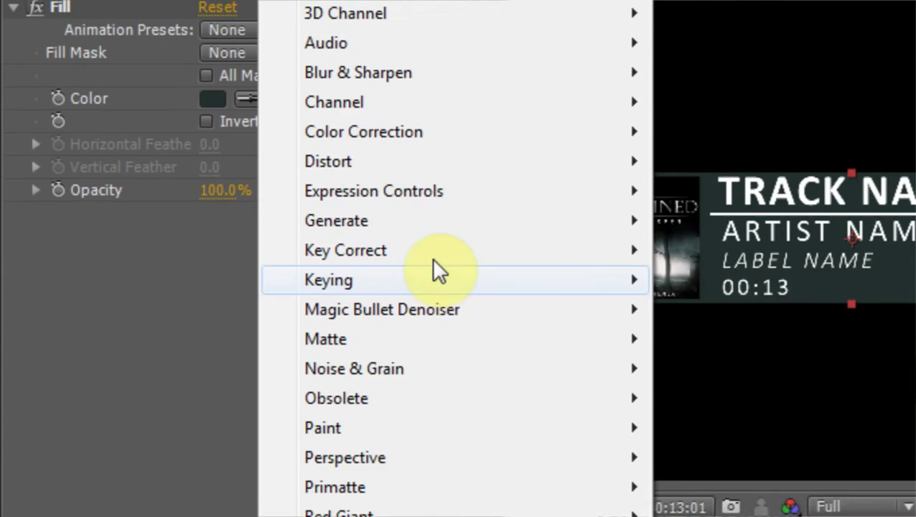
pyautogui.moveTo(402, 226)
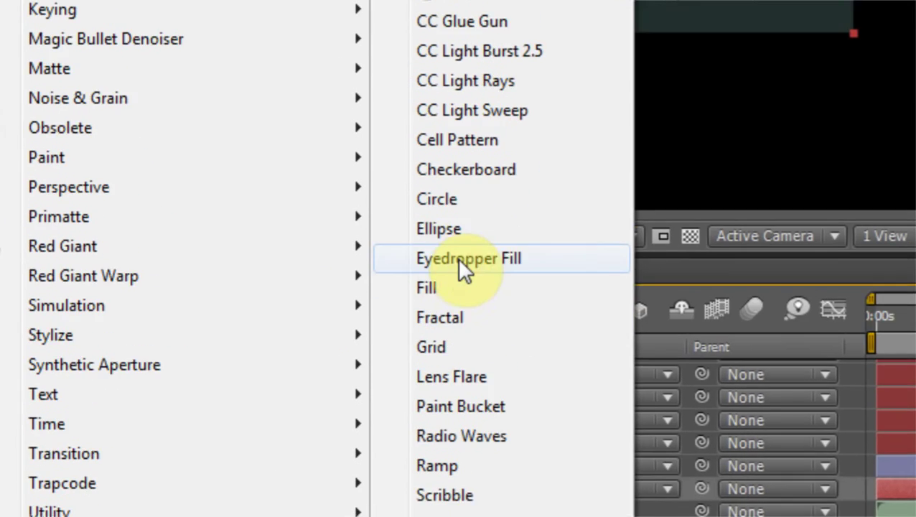
pyautogui.click(391, 470)
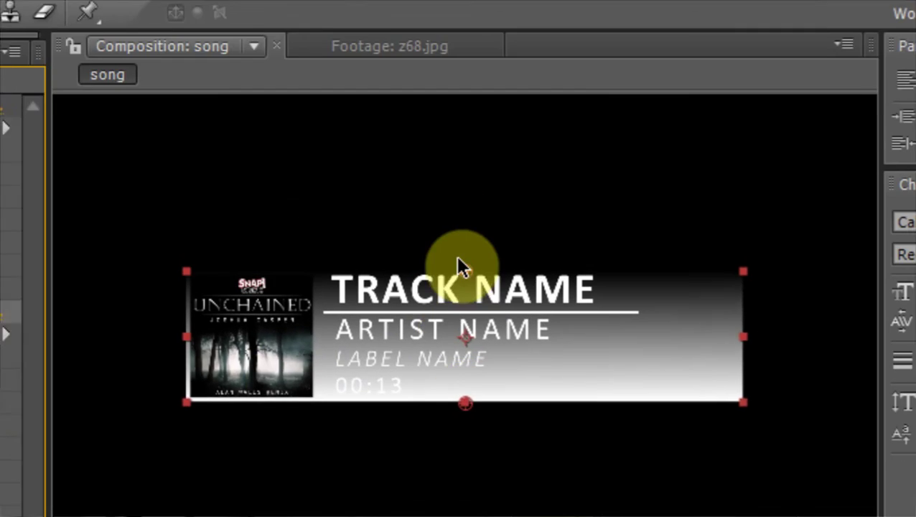
# - Lay the Ramp points horizontally across the box and sample its dark grey as End Color
pyautogui.moveTo(458, 259); pyautogui.dragTo(745, 341)
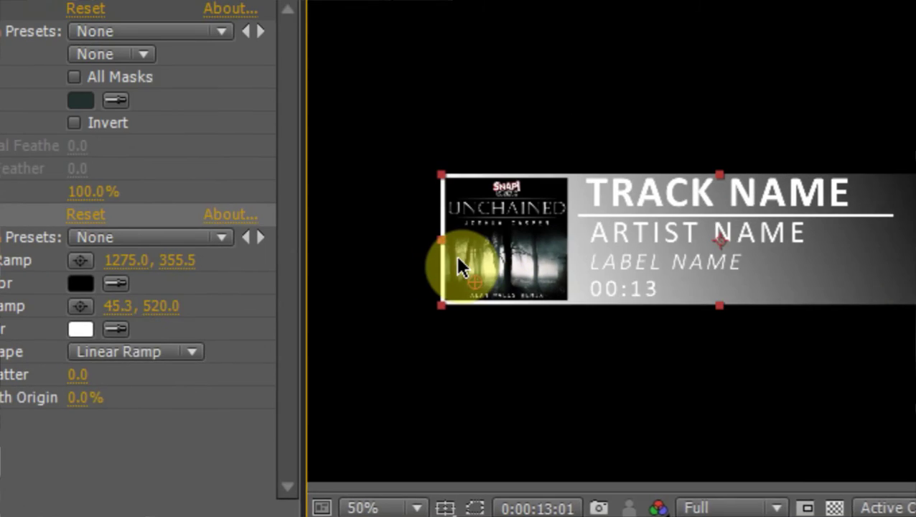
pyautogui.moveTo(457, 257); pyautogui.dragTo(444, 239)
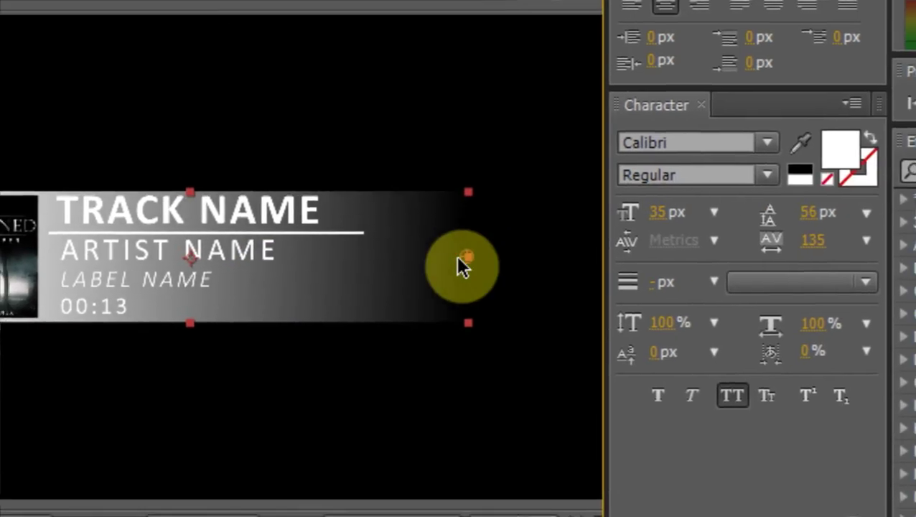
pyautogui.moveTo(458, 259)
pyautogui.mouseDown()
pyautogui.moveTo(438, 260)
pyautogui.moveTo(458, 256)
pyautogui.mouseUp()
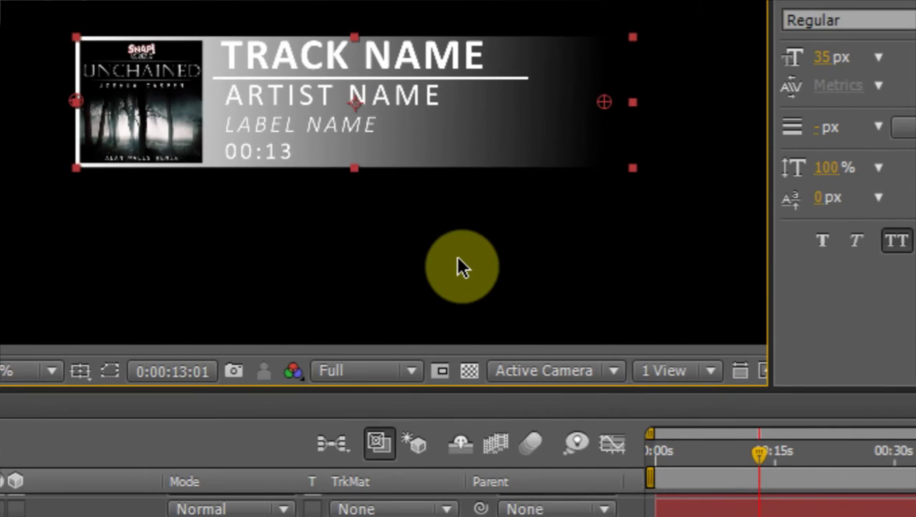
pyautogui.click(456, 255)
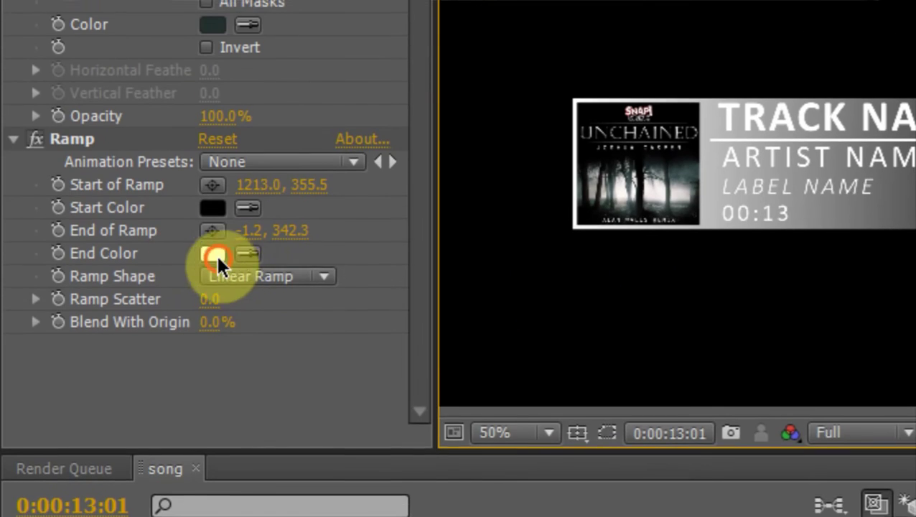
pyautogui.click(213, 245)
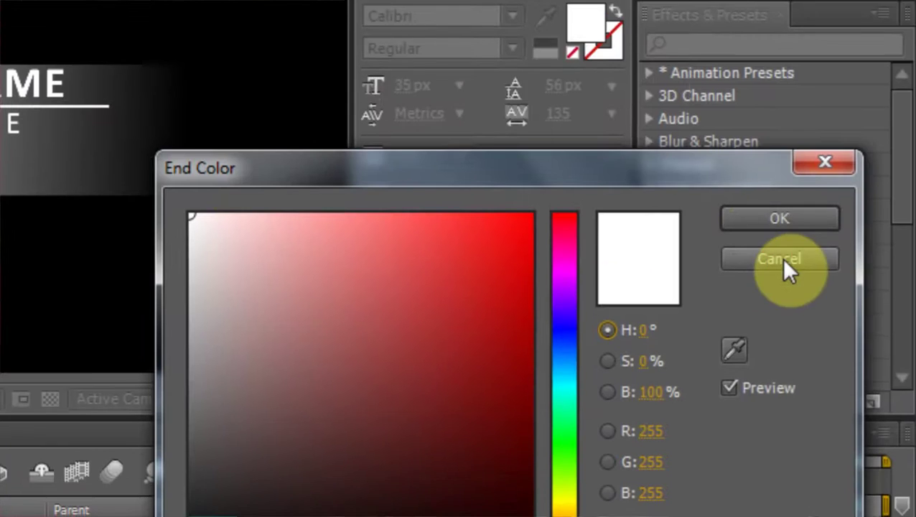
pyautogui.click(781, 258)
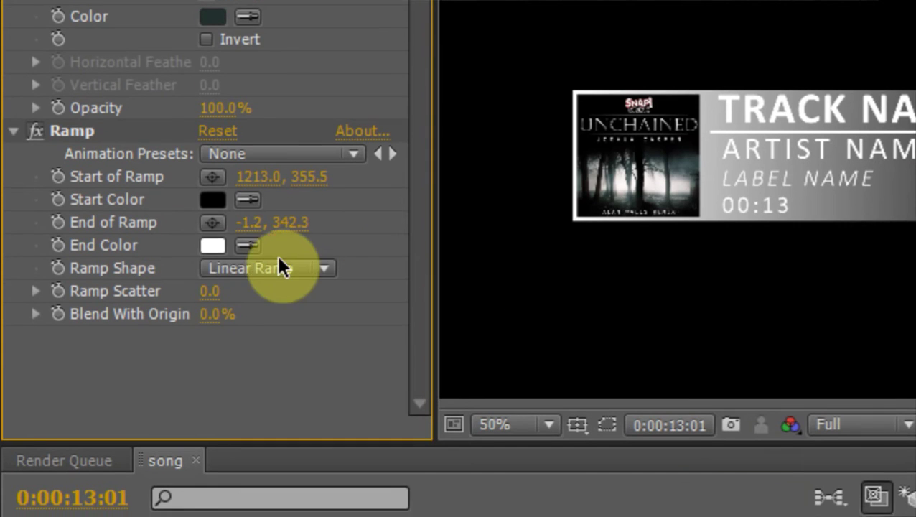
pyautogui.click(244, 253)
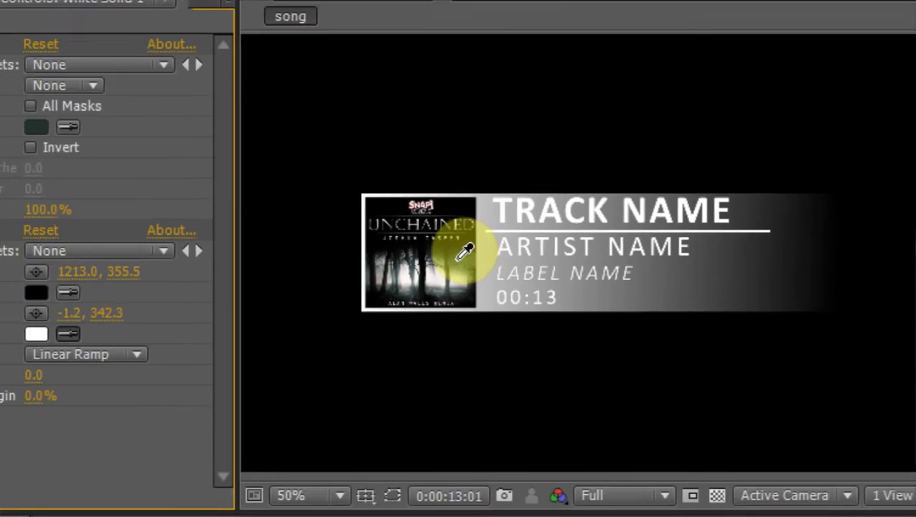
pyautogui.click(466, 250)
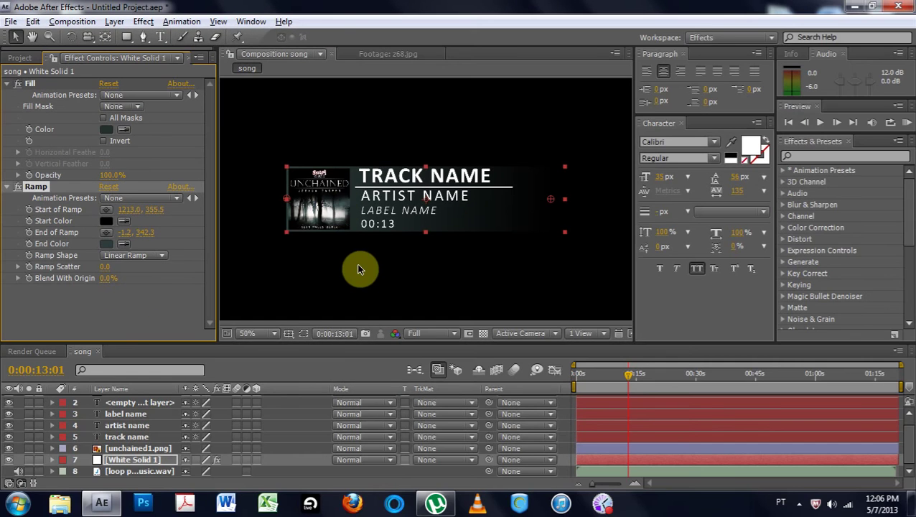
pyautogui.click(124, 320)
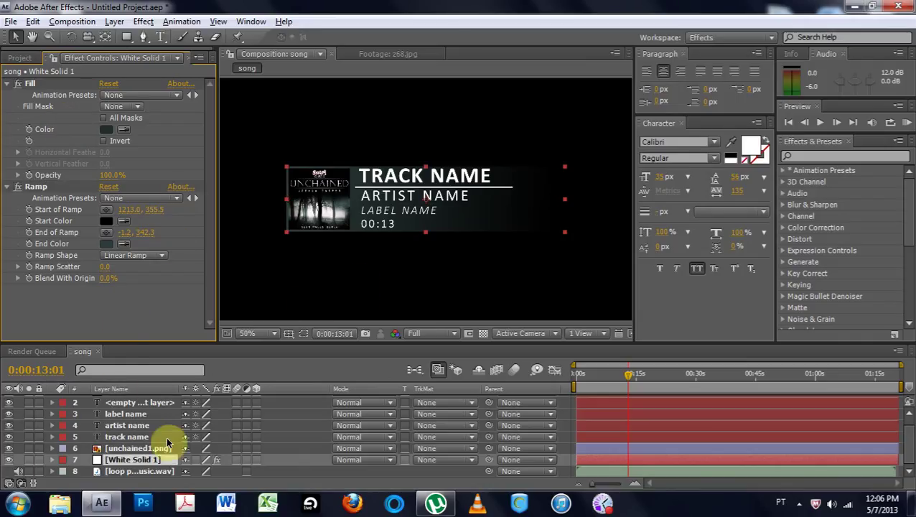
# - Delete the Fill effect from the background box and lock White Solid 1
pyautogui.click(36, 84)
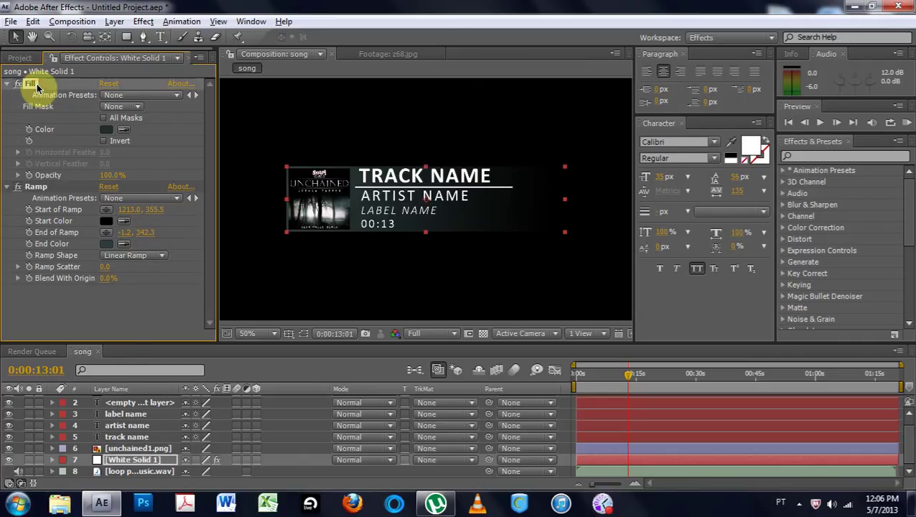
pyautogui.press('Delete')
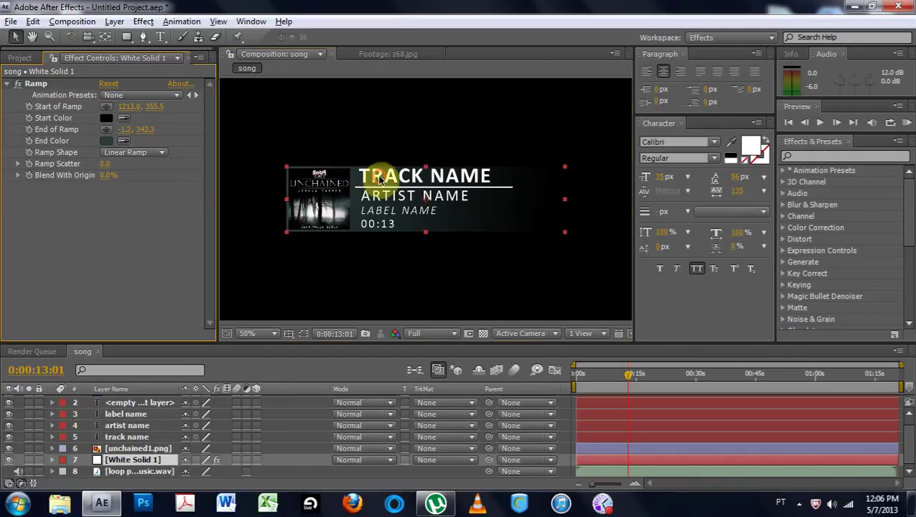
pyautogui.click(39, 461)
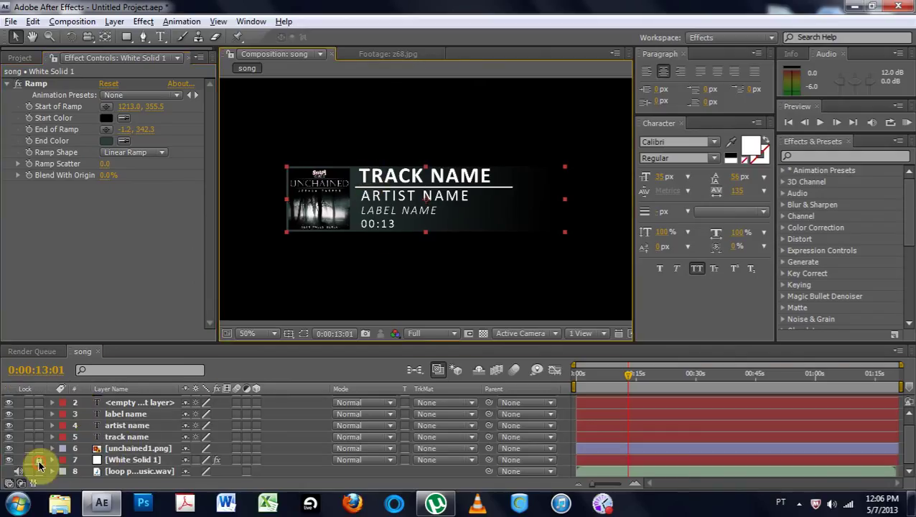
# - Apply a Ramp to the track name layer and position its points over the title
pyautogui.click(123, 436)
pyautogui.click(142, 21)
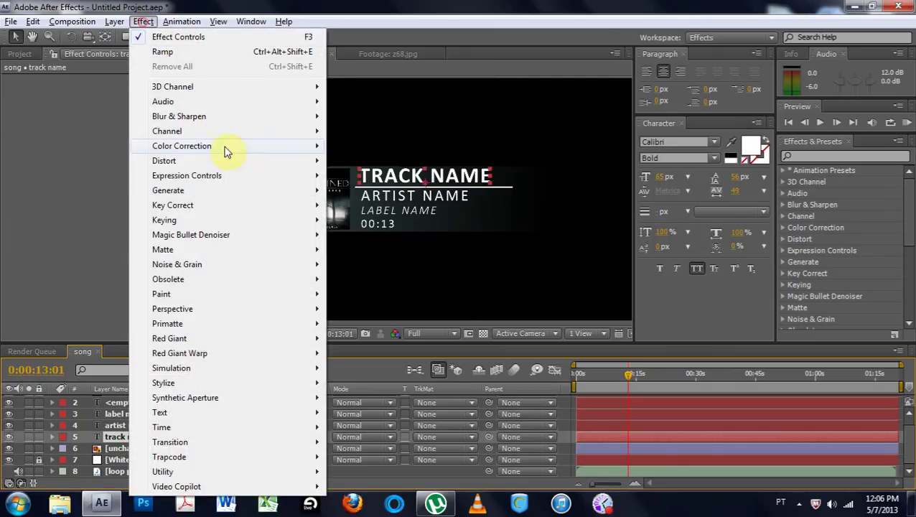
pyautogui.click(170, 51)
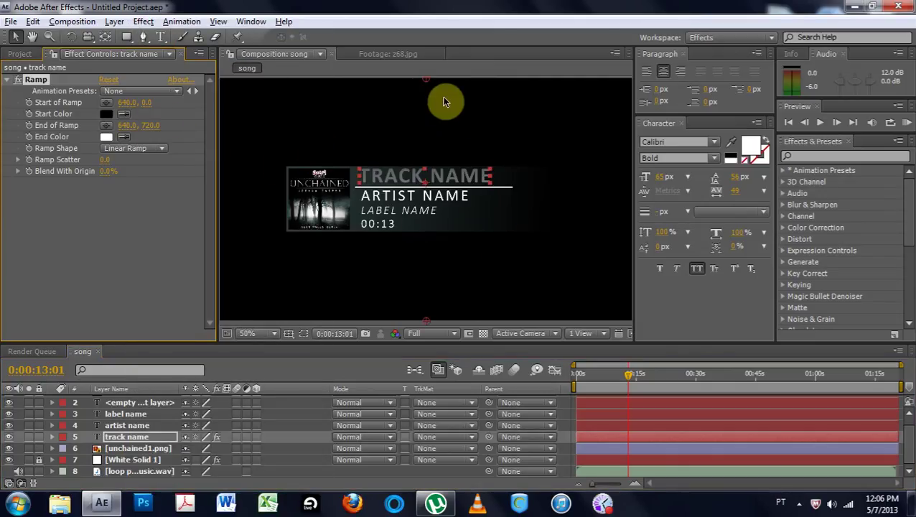
pyautogui.moveTo(428, 84); pyautogui.dragTo(546, 147)
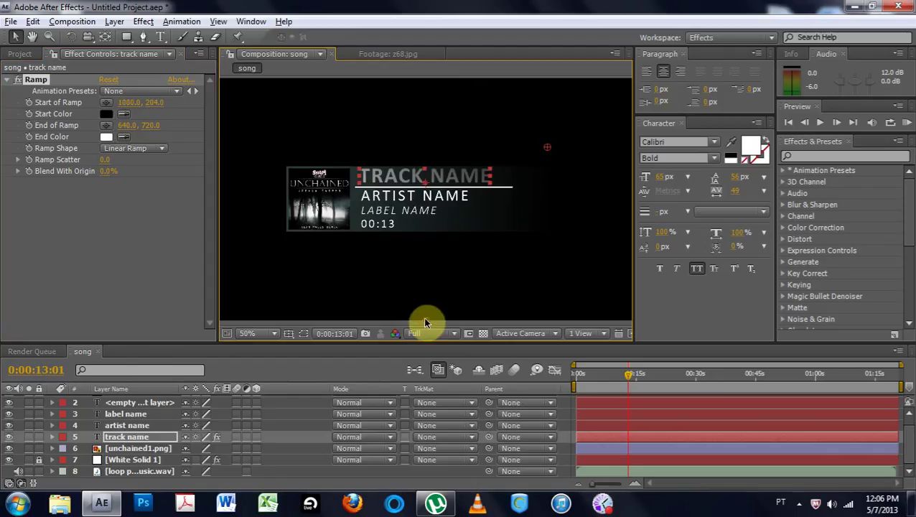
pyautogui.moveTo(423, 316); pyautogui.dragTo(355, 178)
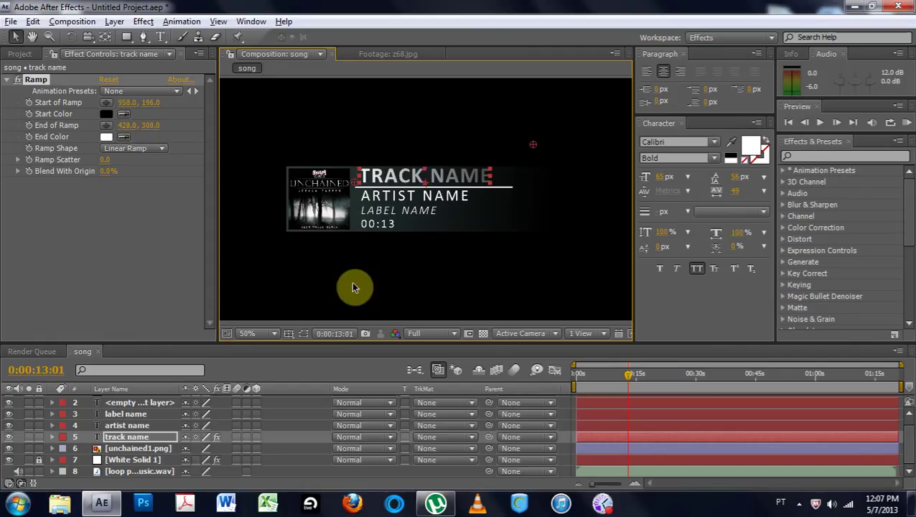
# - Copy track name's Ramp onto the underline, clock, label and artist layers
pyautogui.click(45, 84)
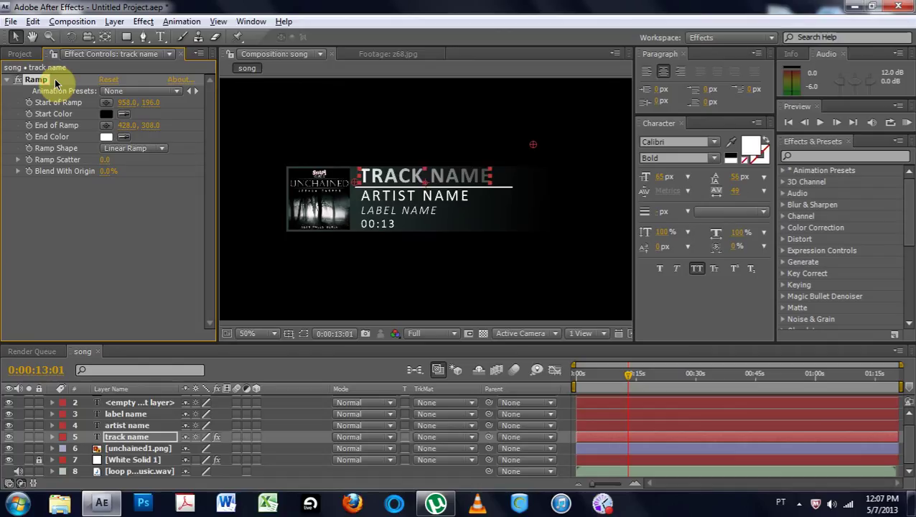
pyautogui.click(127, 426)
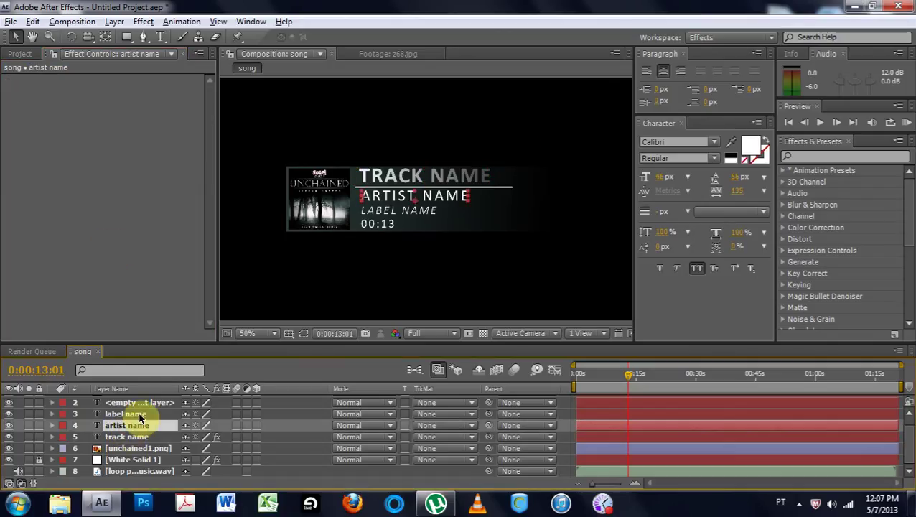
pyautogui.scroll(1, 129, 409)
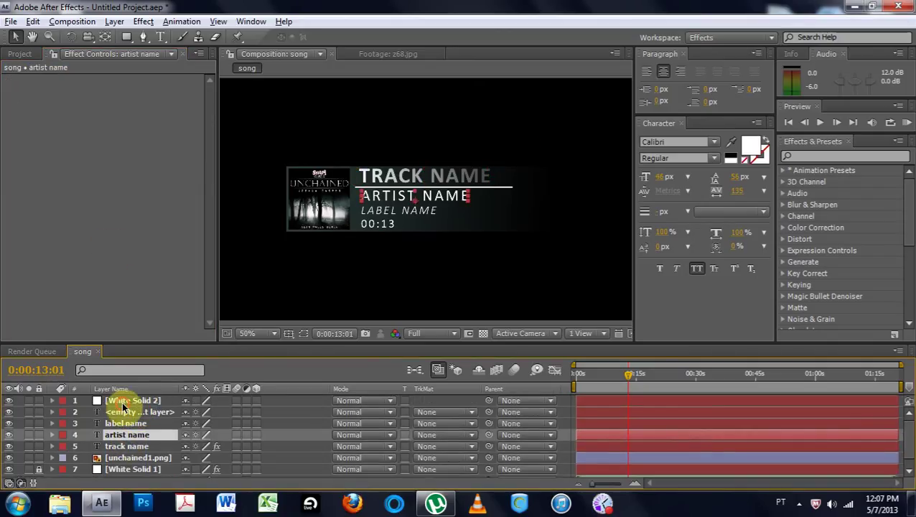
pyautogui.keyDown('shift'); pyautogui.click(124, 402); pyautogui.keyUp('shift')
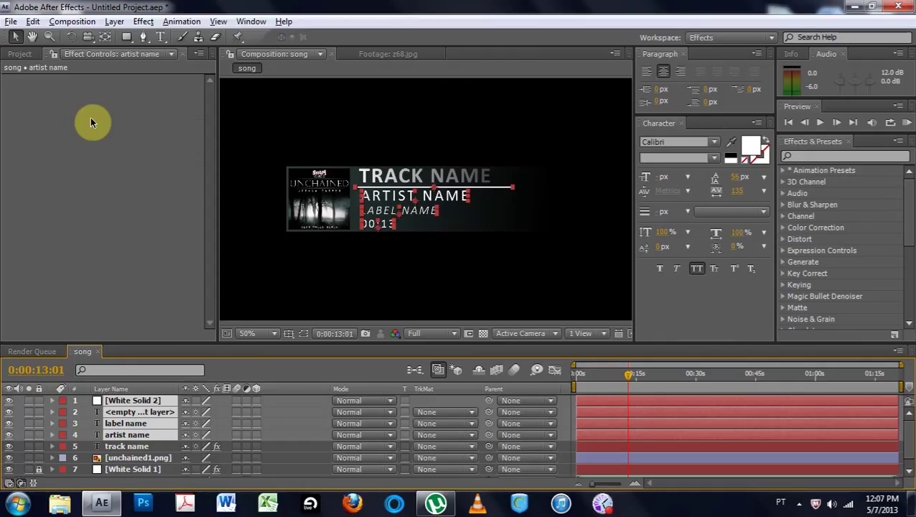
pyautogui.hotkey('ctrl', 'alt', 'shift', 'e')
pyautogui.click(387, 273)
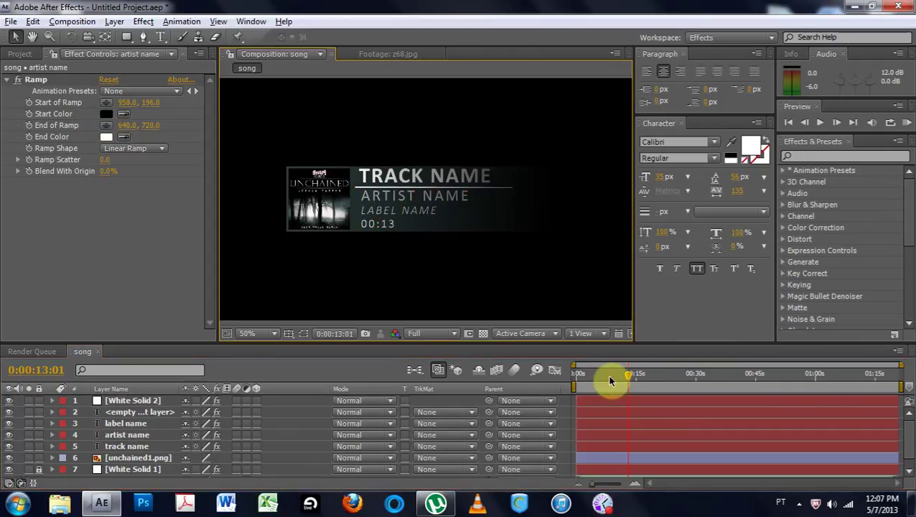
# - Scrub the time to 0:54 and back to 0:06, then select the loop music audio layer
pyautogui.click(650, 377)
pyautogui.moveTo(714, 379); pyautogui.dragTo(600, 374)
pyautogui.click(259, 193)
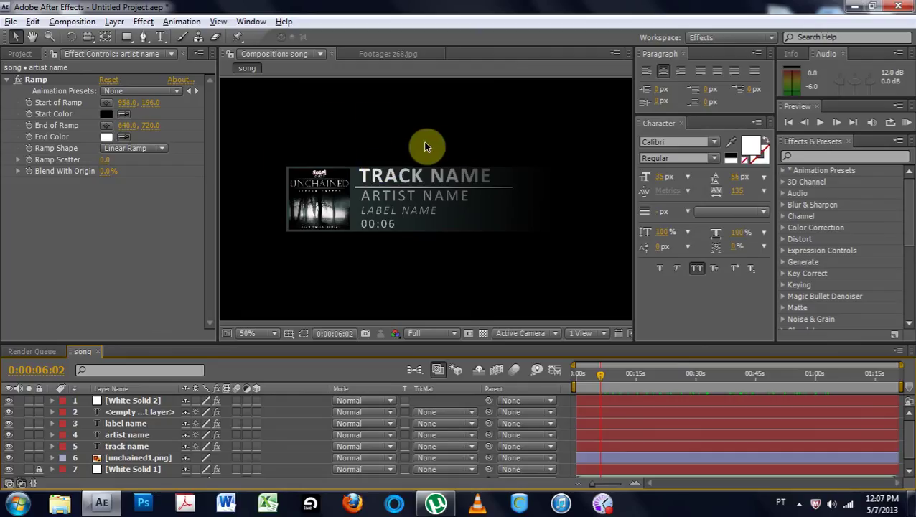
pyautogui.scroll(-1, 143, 467)
pyautogui.click(135, 470)
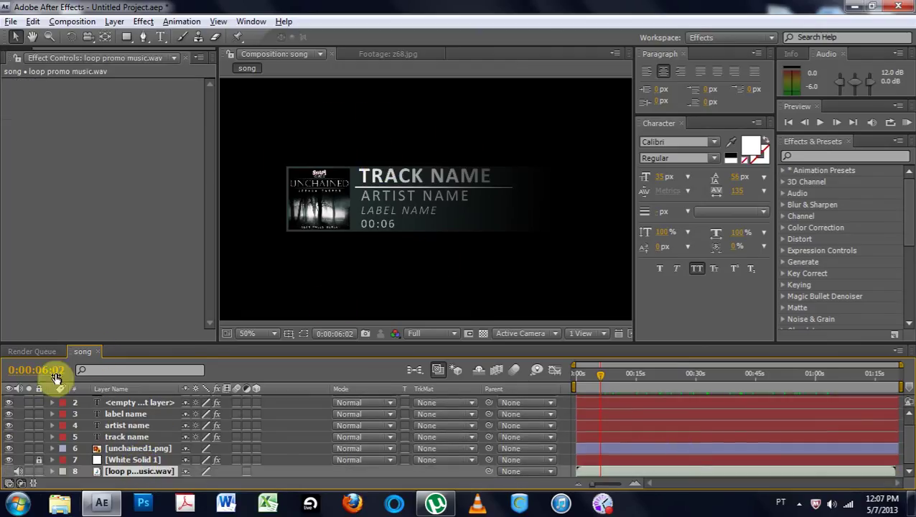